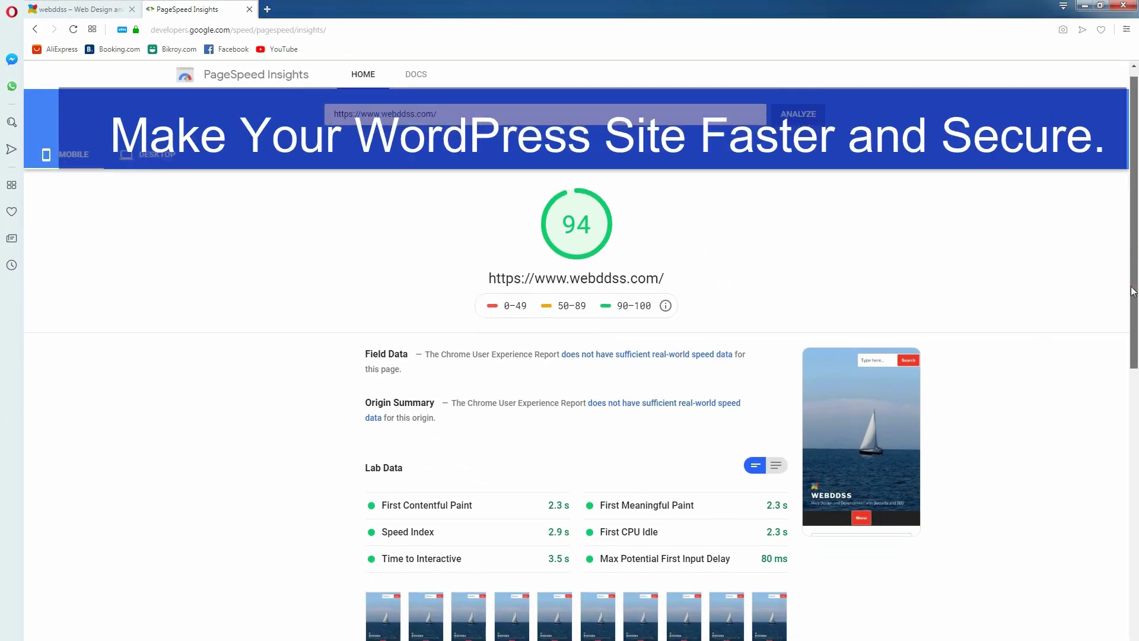
left_click_drag(1132, 280, 1131, 375)
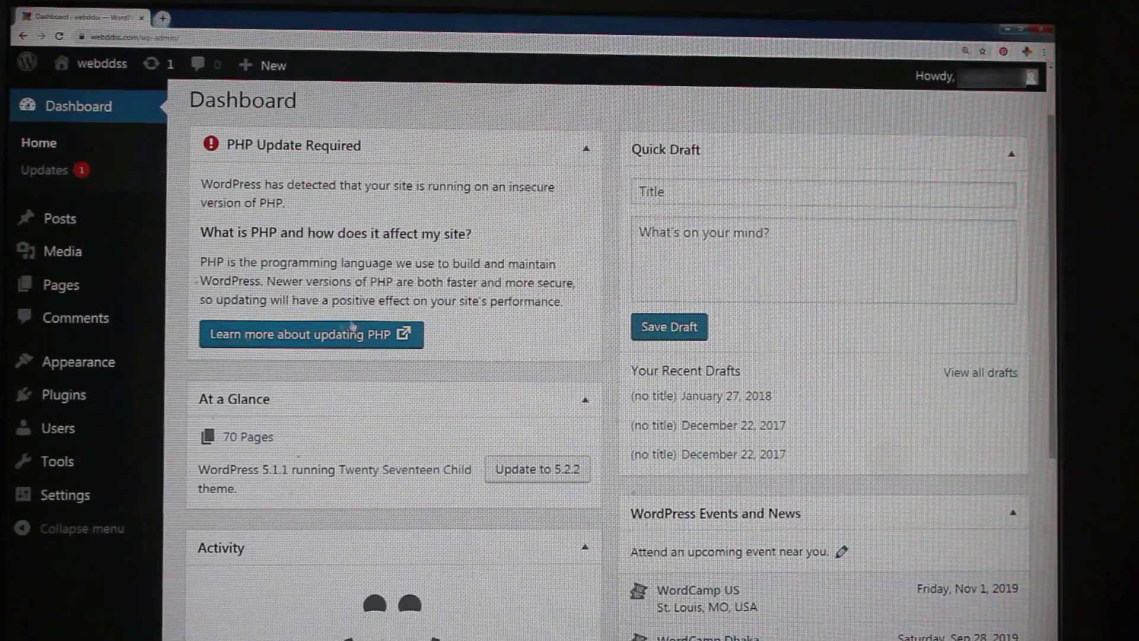
- Open the WordPress Updates page in the site dashboard and check again for available updates
left_click(287, 147)
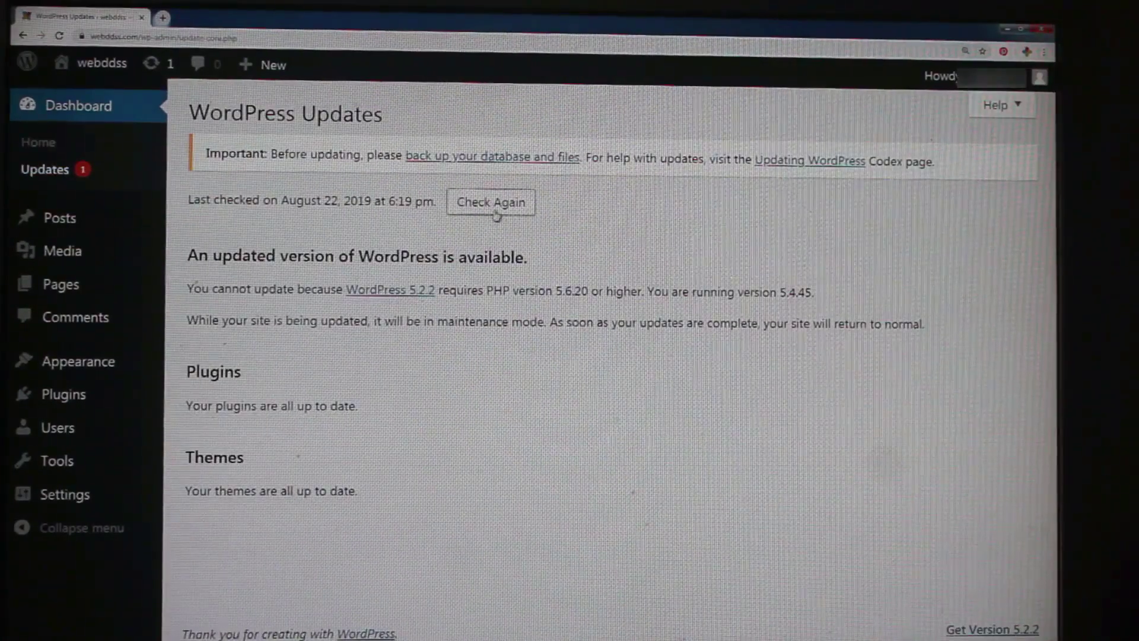
left_click(496, 214)
triple_click(592, 289)
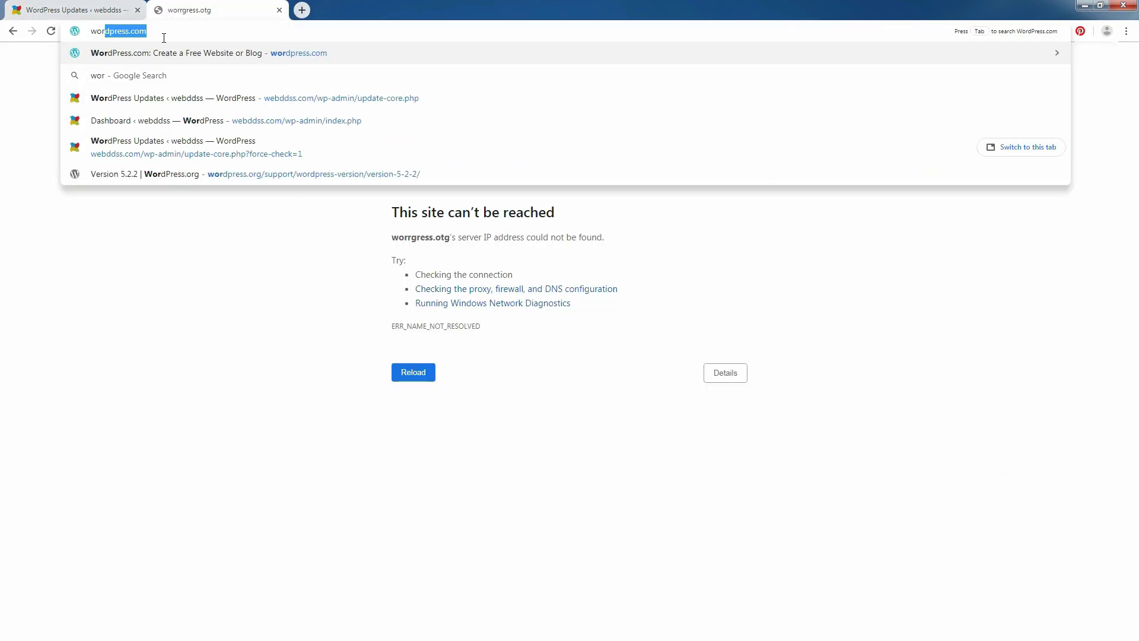
- Go to wordpress.org and download the WordPress 5.2.2 package
type("press")
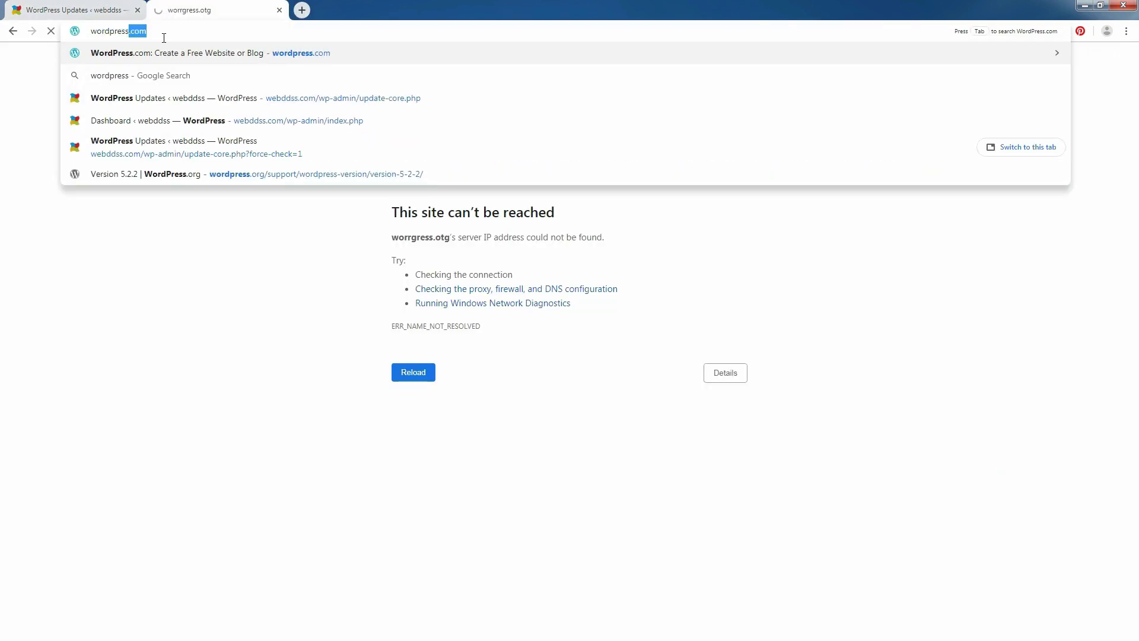
type(".org")
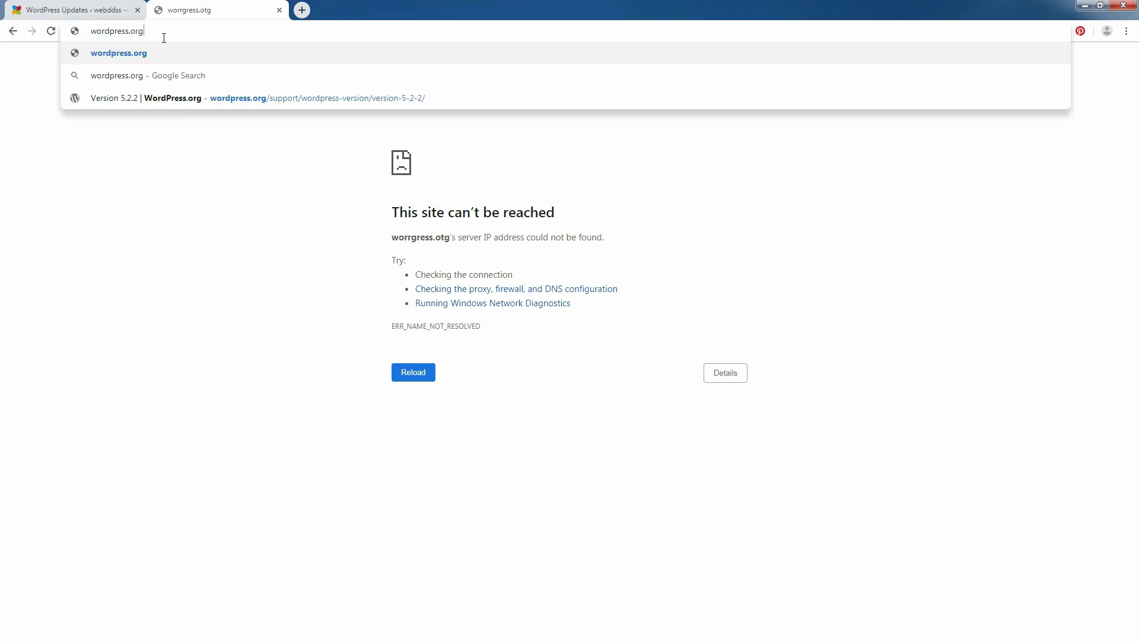
key("Return")
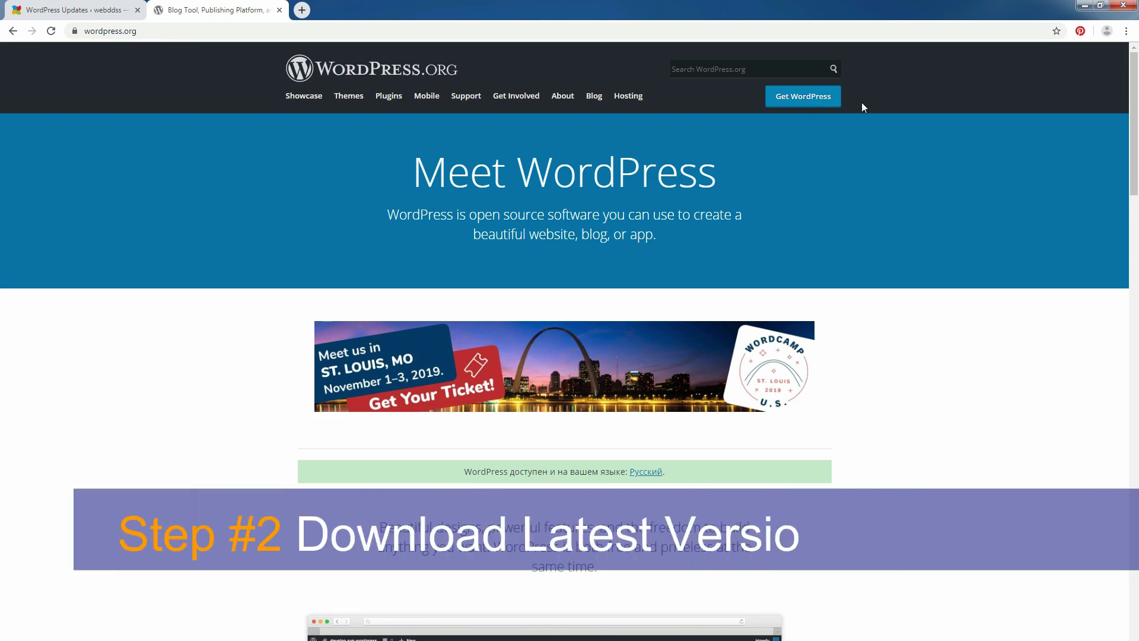
left_click(819, 96)
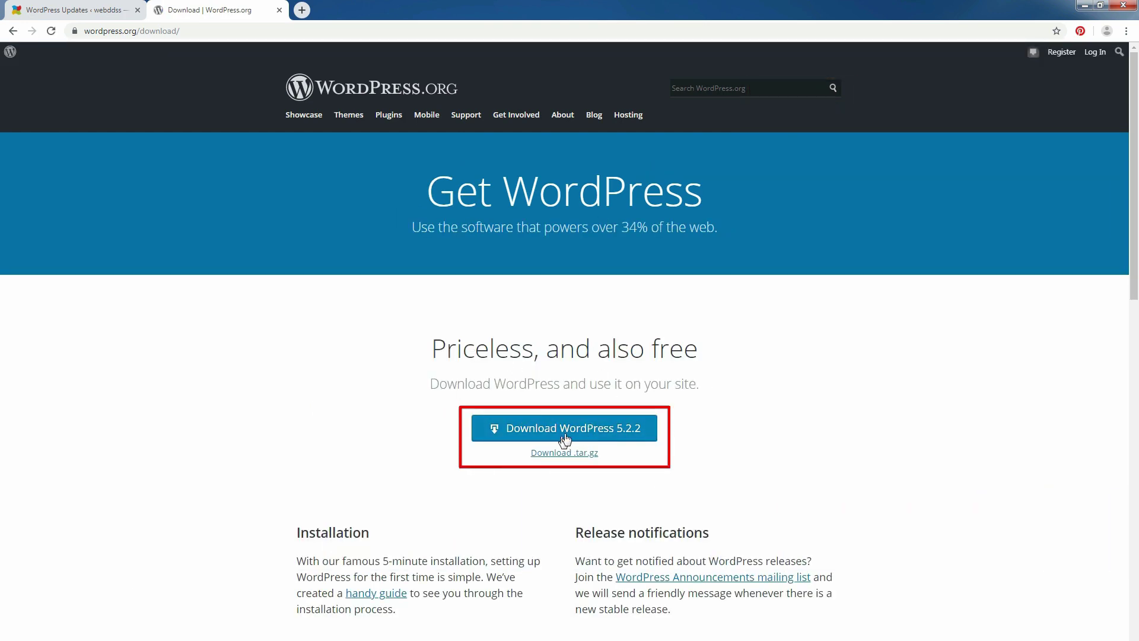
left_click(610, 431)
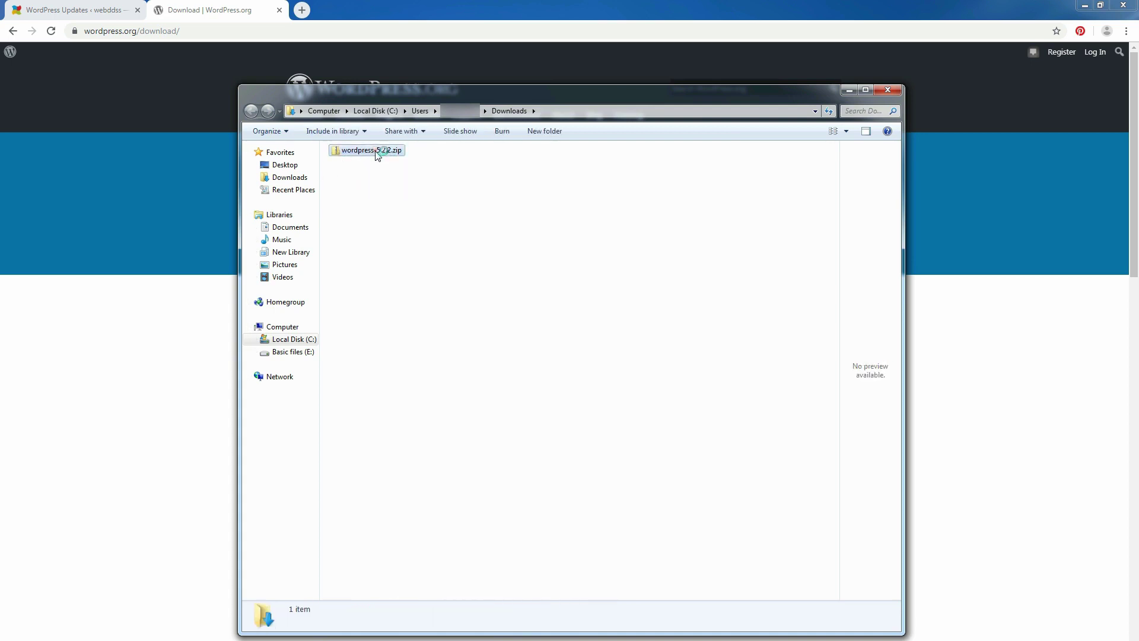
- Copy wordpress-5.2.2.zip from the Downloads folder into the My_Downlode folder on the desktop
right_click(376, 155)
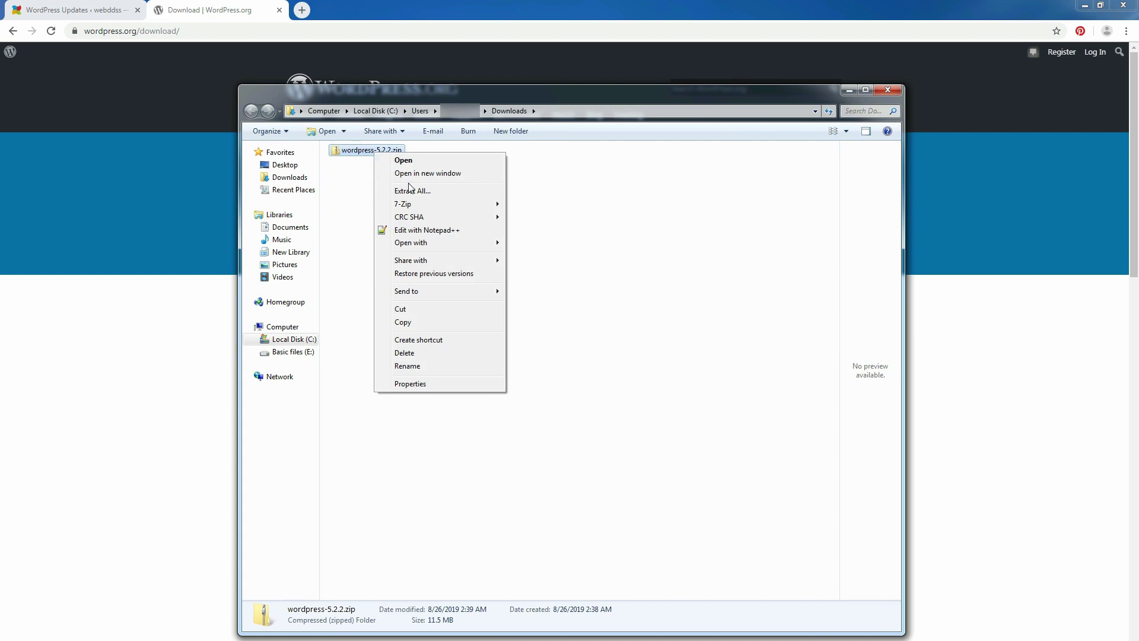
left_click(432, 321)
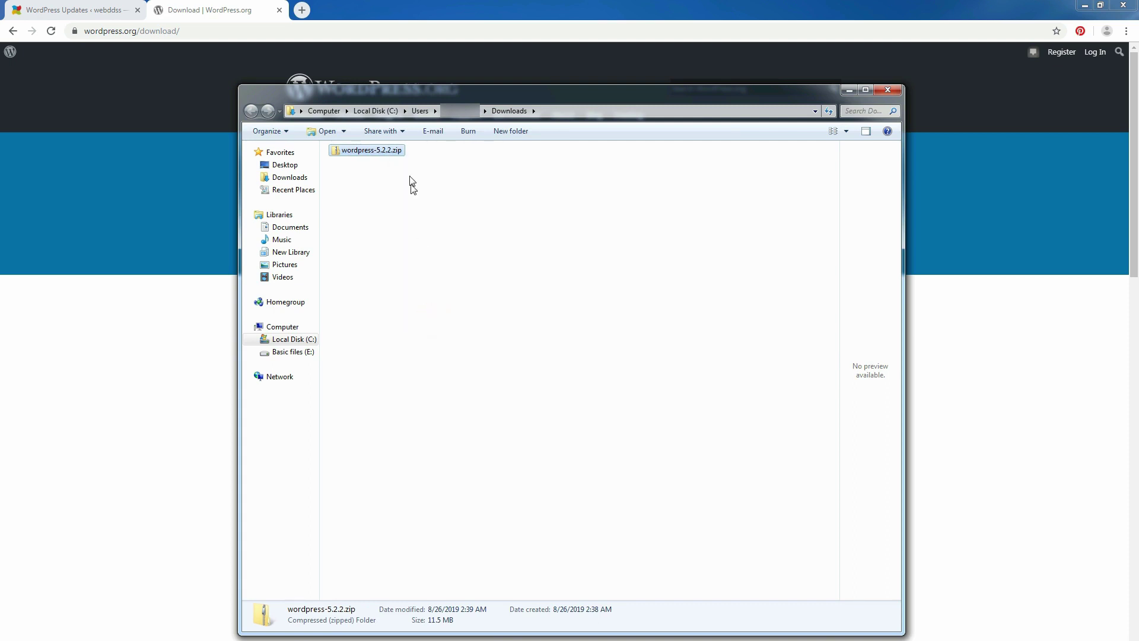
left_click(880, 90)
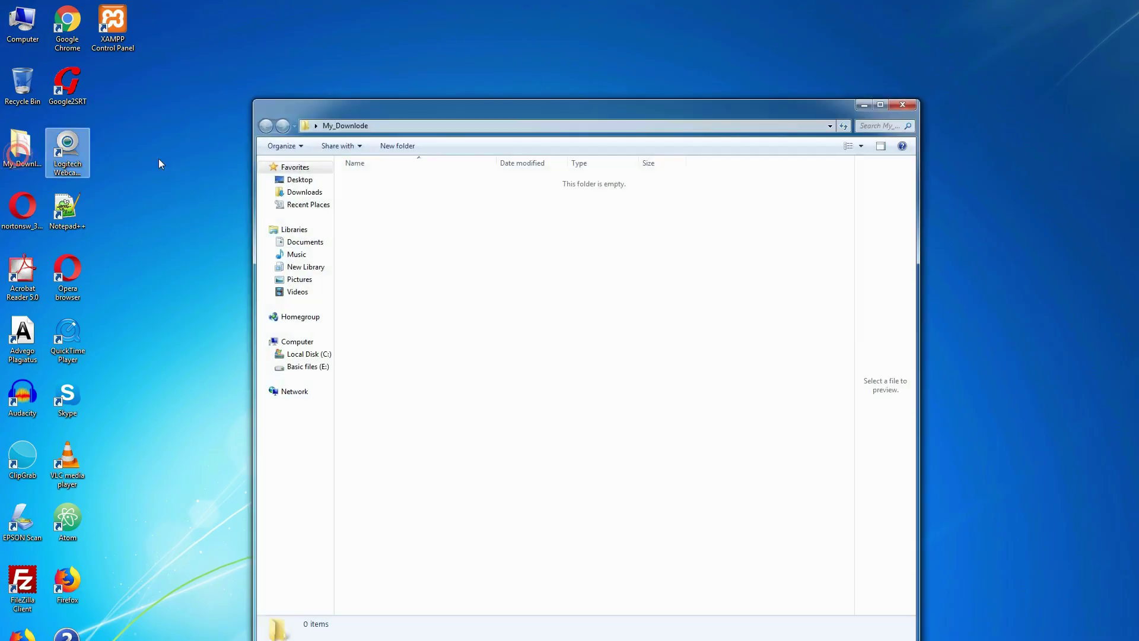
right_click(431, 209)
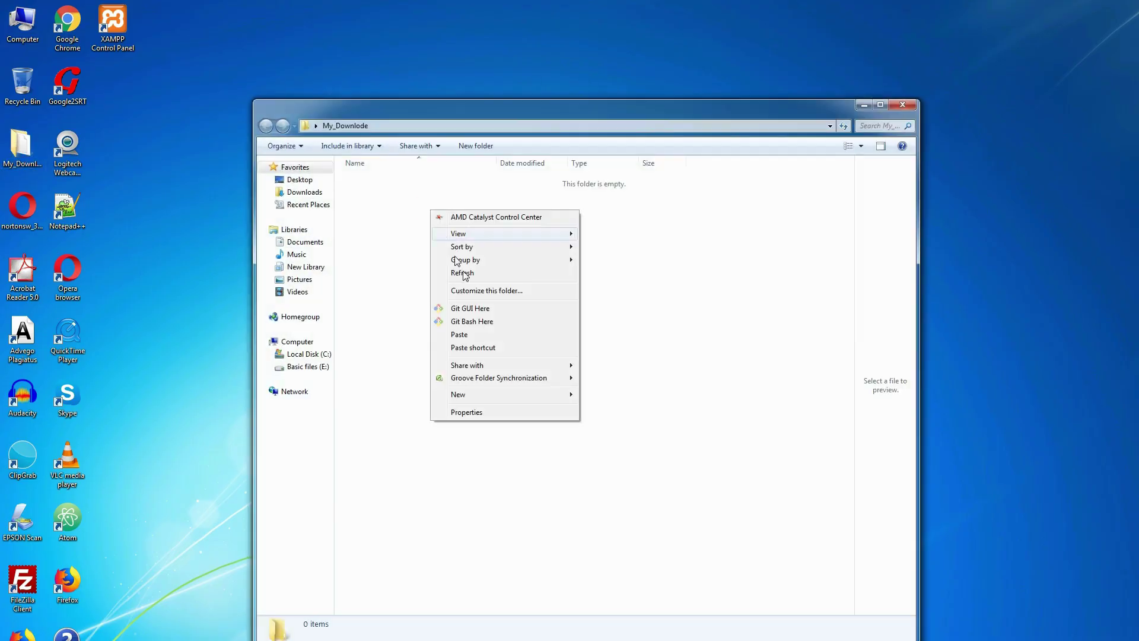
left_click(475, 336)
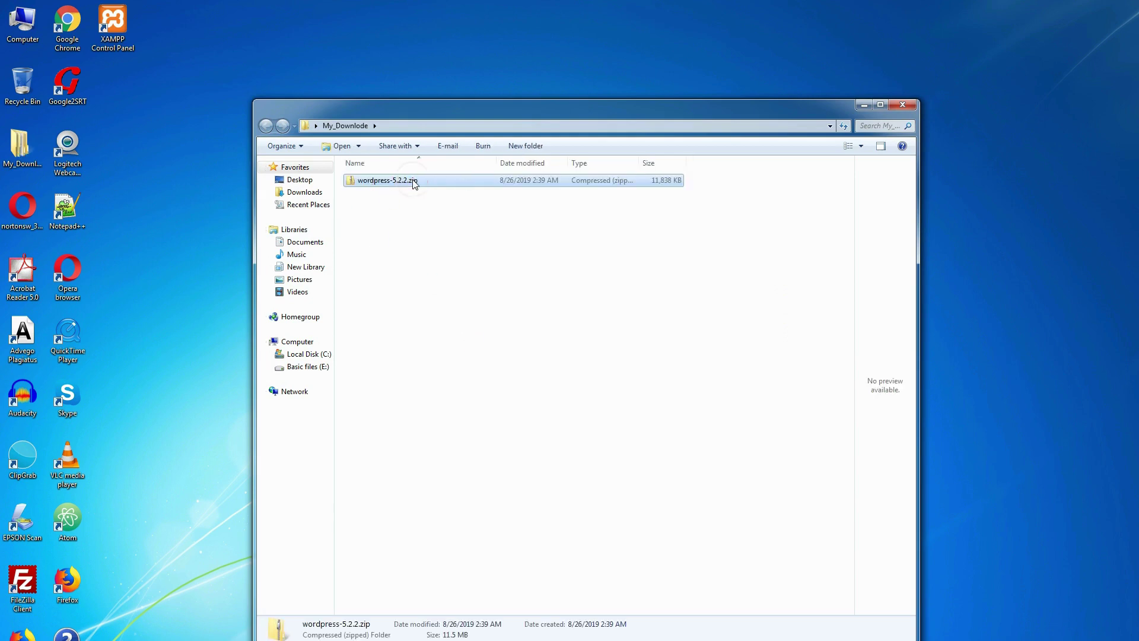
- Extract wordpress-5.2.2.zip with 7-Zip into its own wordpress-5.2.2 folder
right_click(413, 184)
mouse_move(469, 231)
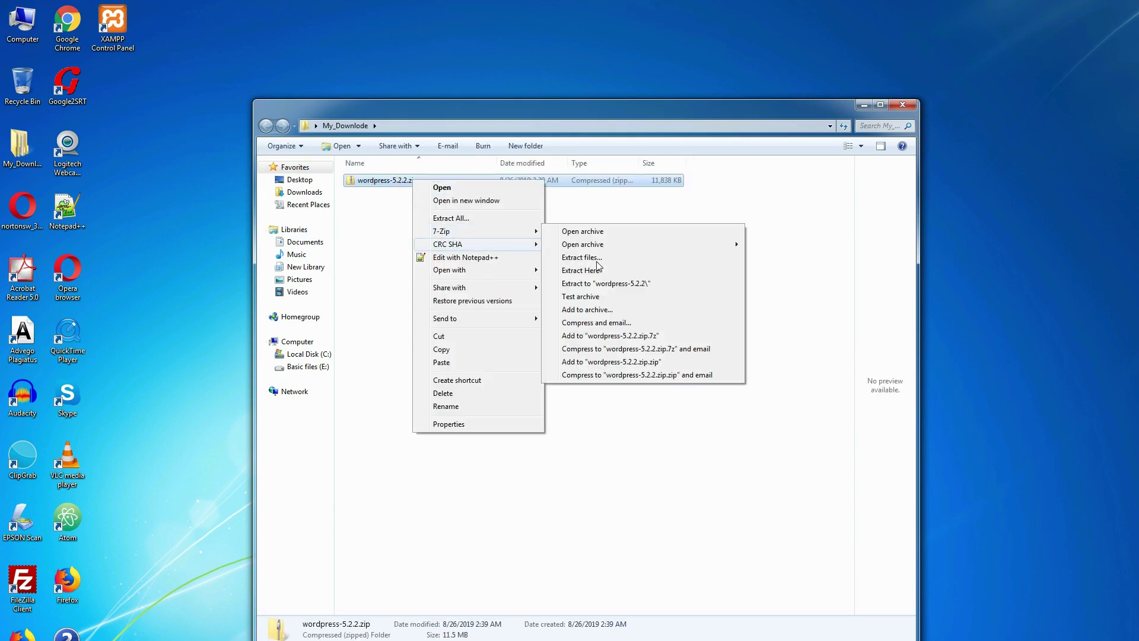
left_click(628, 284)
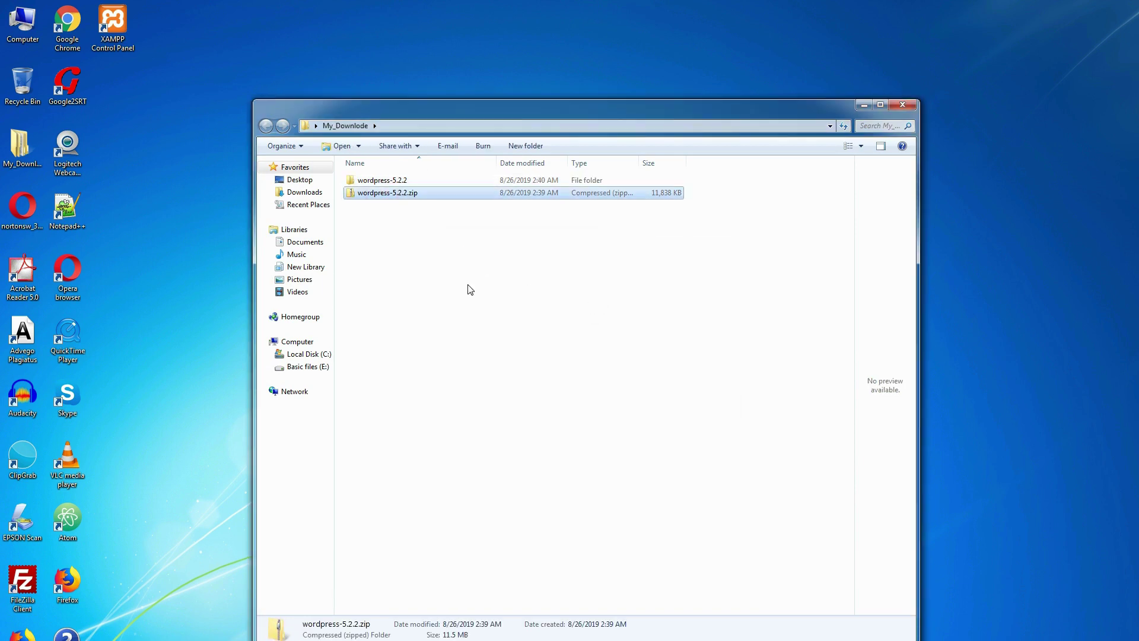
- Delete the wordpress-5.2.2.zip archive from the My_Downlode folder
right_click(421, 196)
left_click(468, 410)
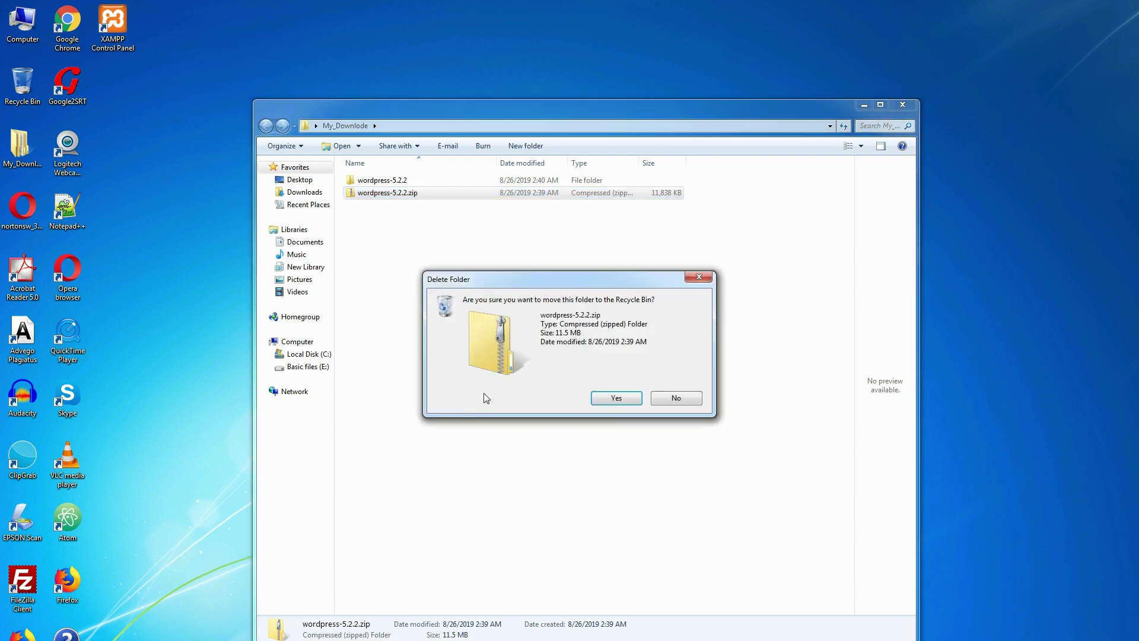
left_click(620, 402)
- Look through the extracted WordPress files in wordpress-5.2.2\wordpress, then close the folder window
double_click(406, 183)
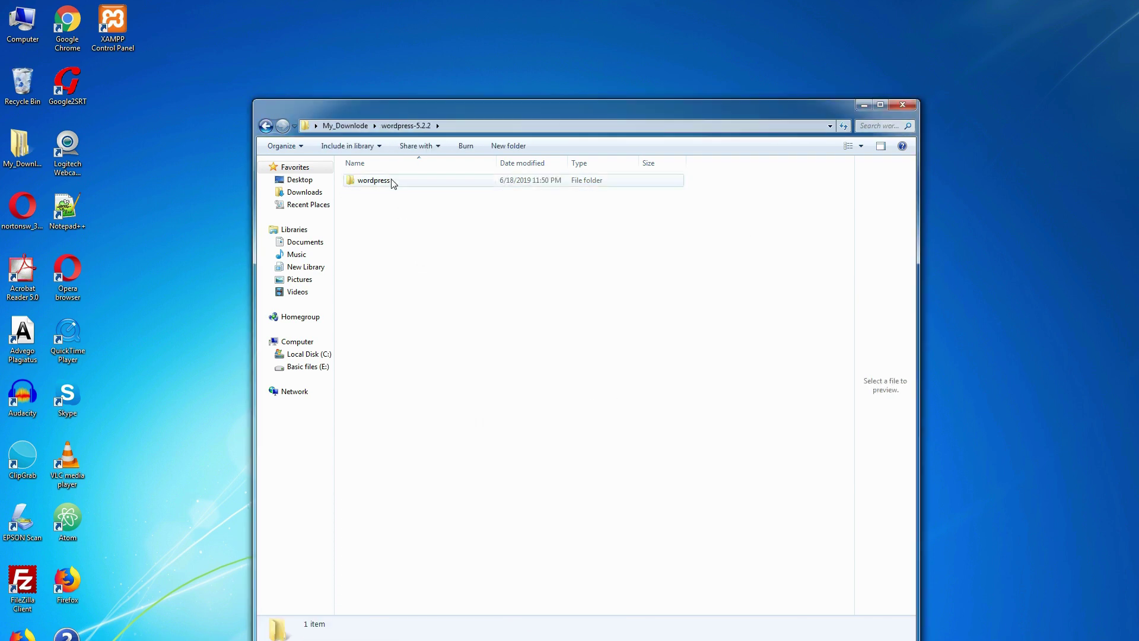
double_click(385, 182)
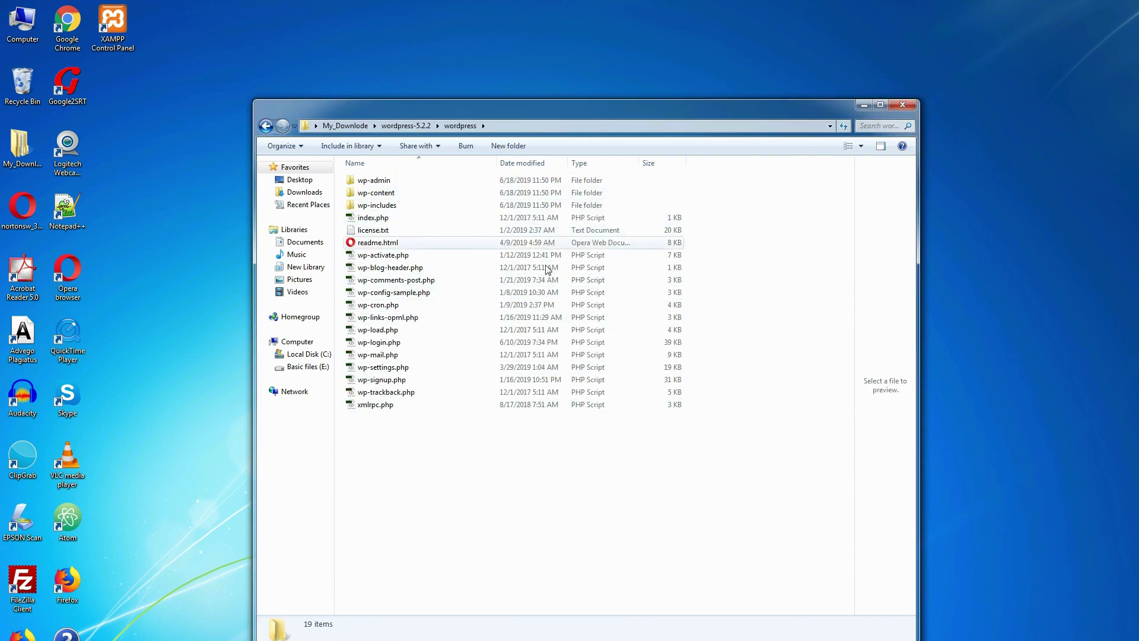
left_click(902, 106)
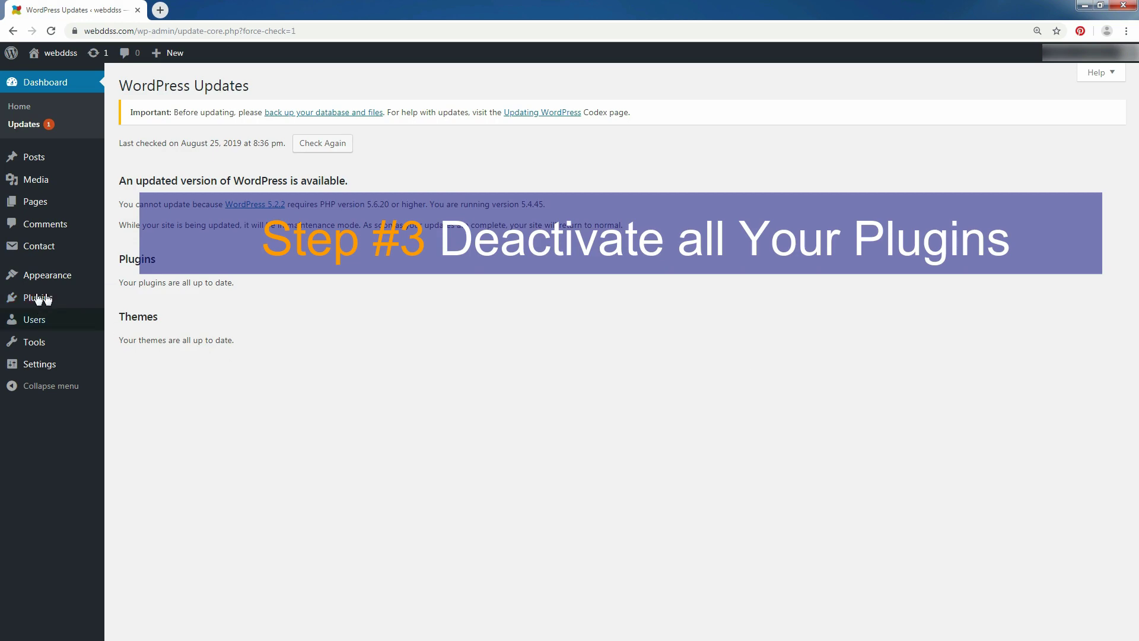
- Deactivate all installed plugins with a bulk action and return to the WordPress dashboard
mouse_move(49, 301)
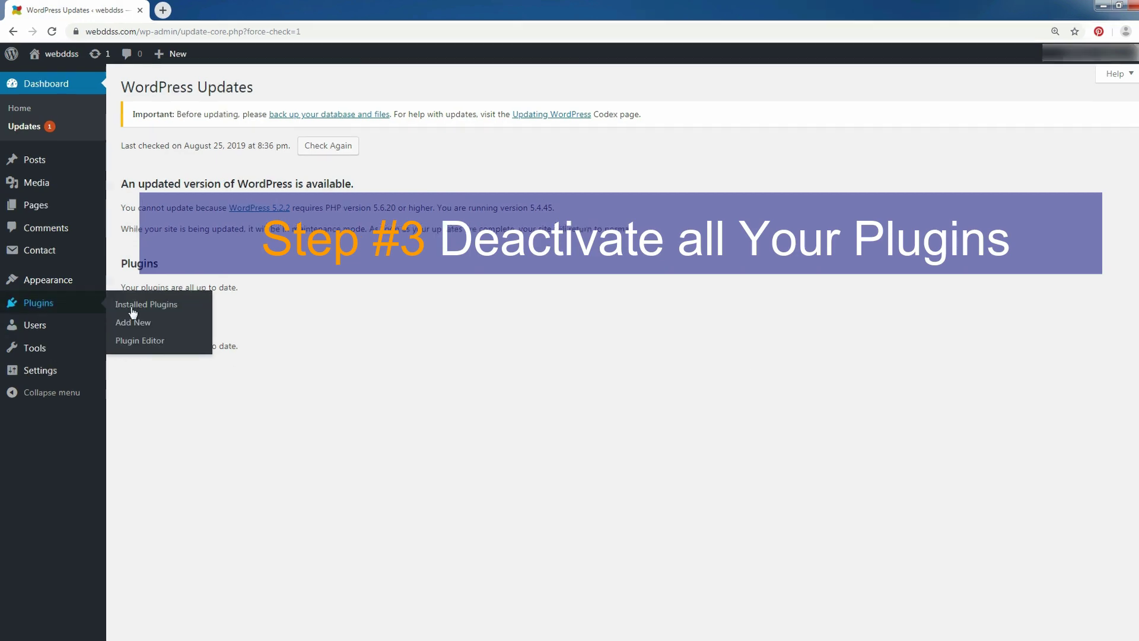
left_click(132, 306)
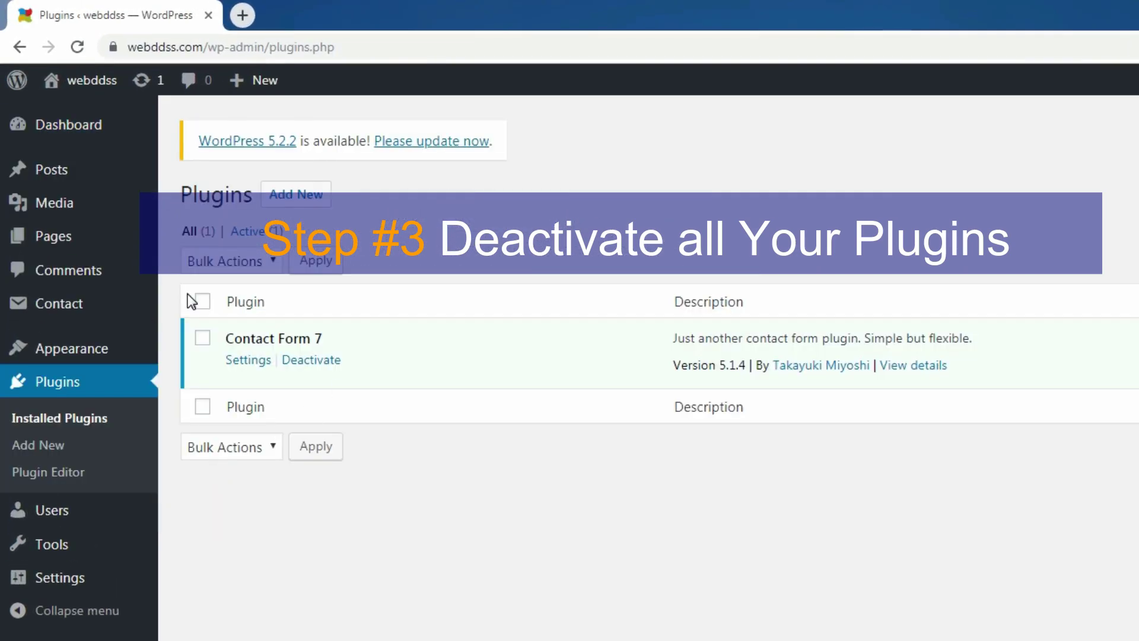
left_click(201, 302)
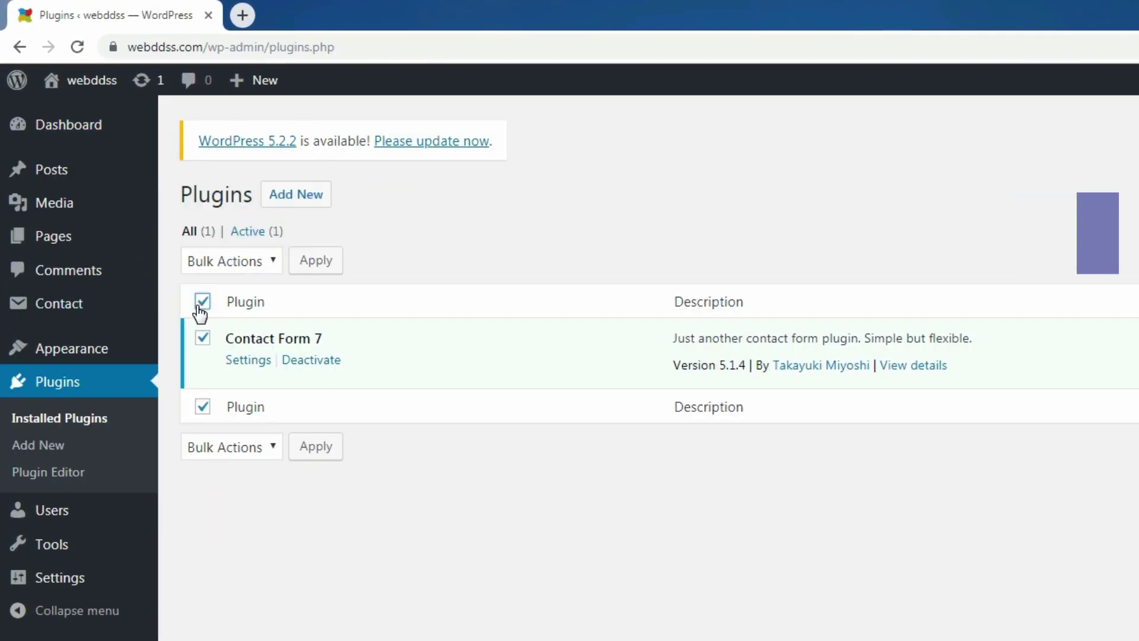
left_click(272, 263)
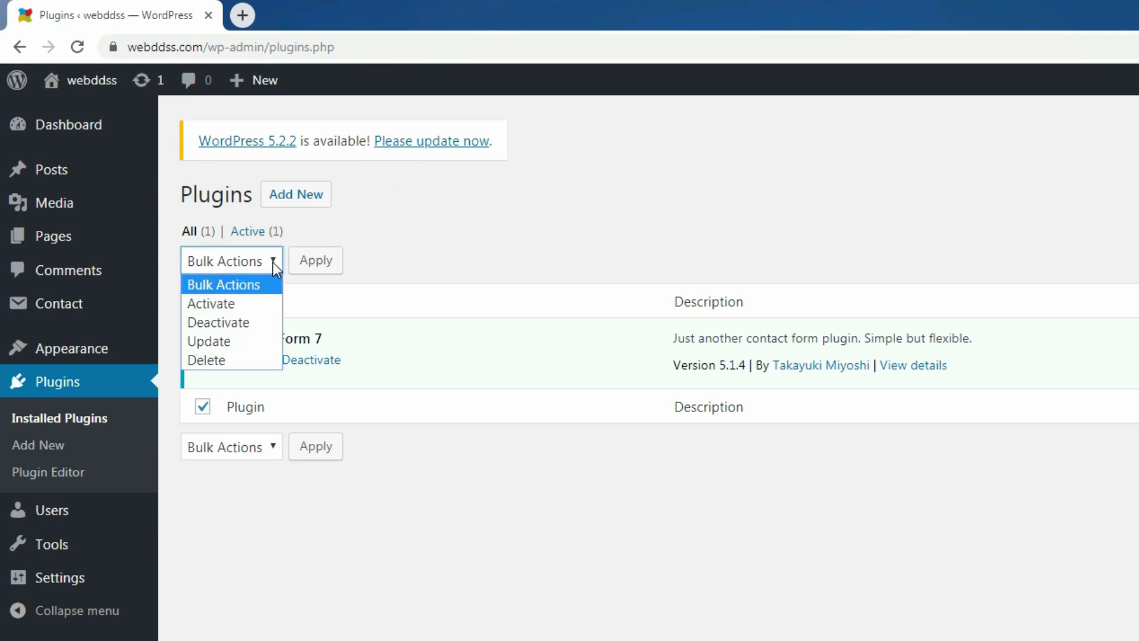
left_click(255, 323)
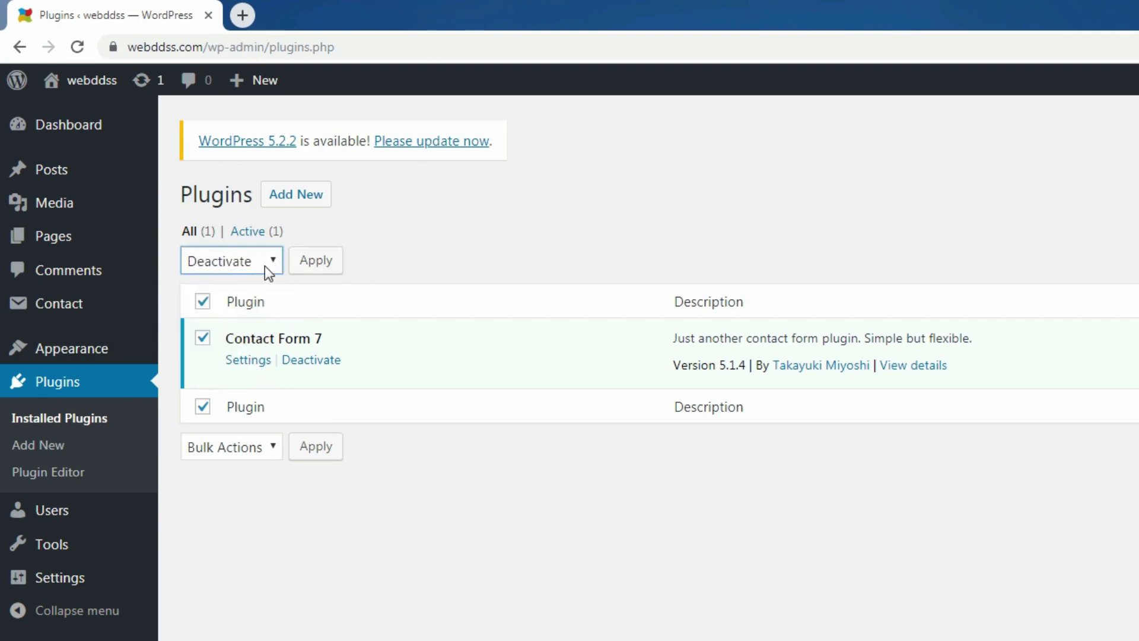
left_click(327, 269)
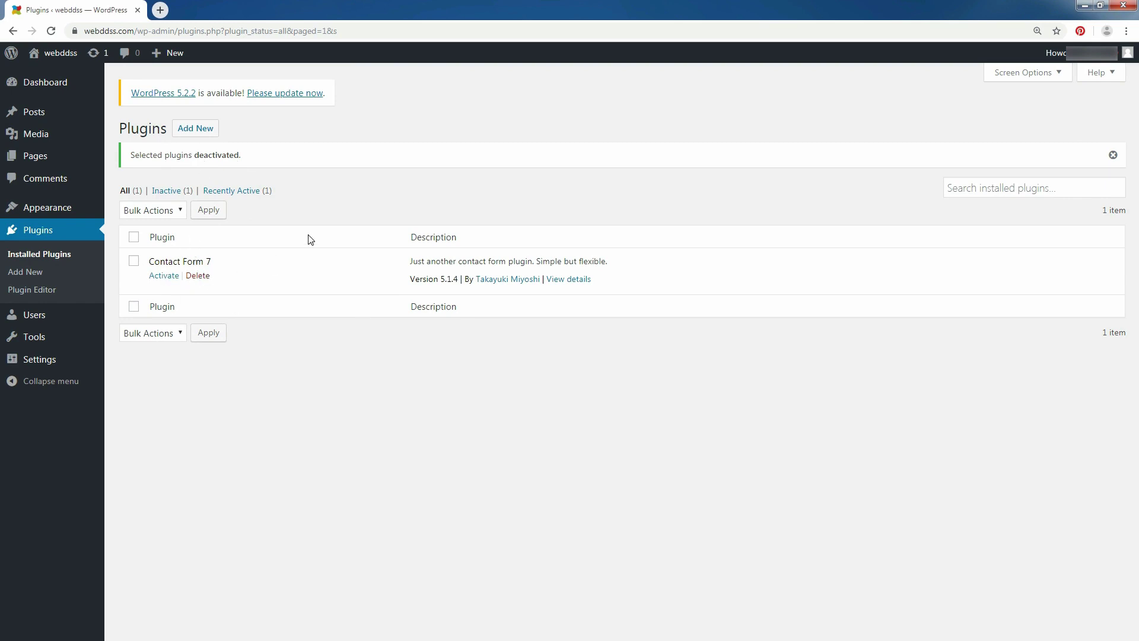
left_click(32, 84)
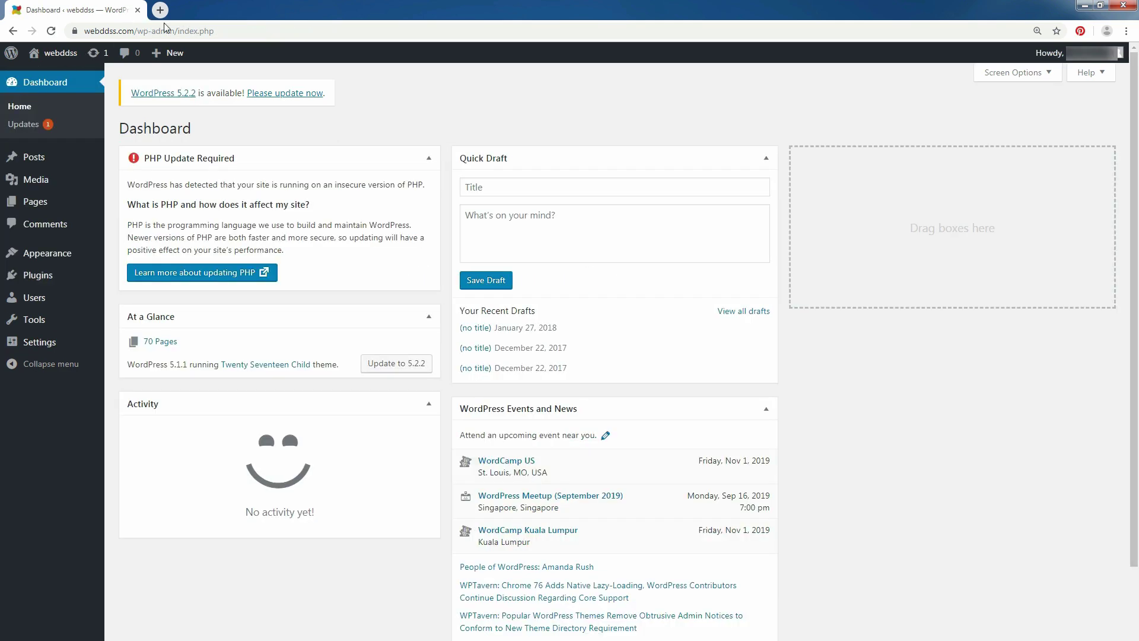
- Switch to FileZilla and connect to the website's FTP server using its saved Site Manager entry
left_click(1085, 6)
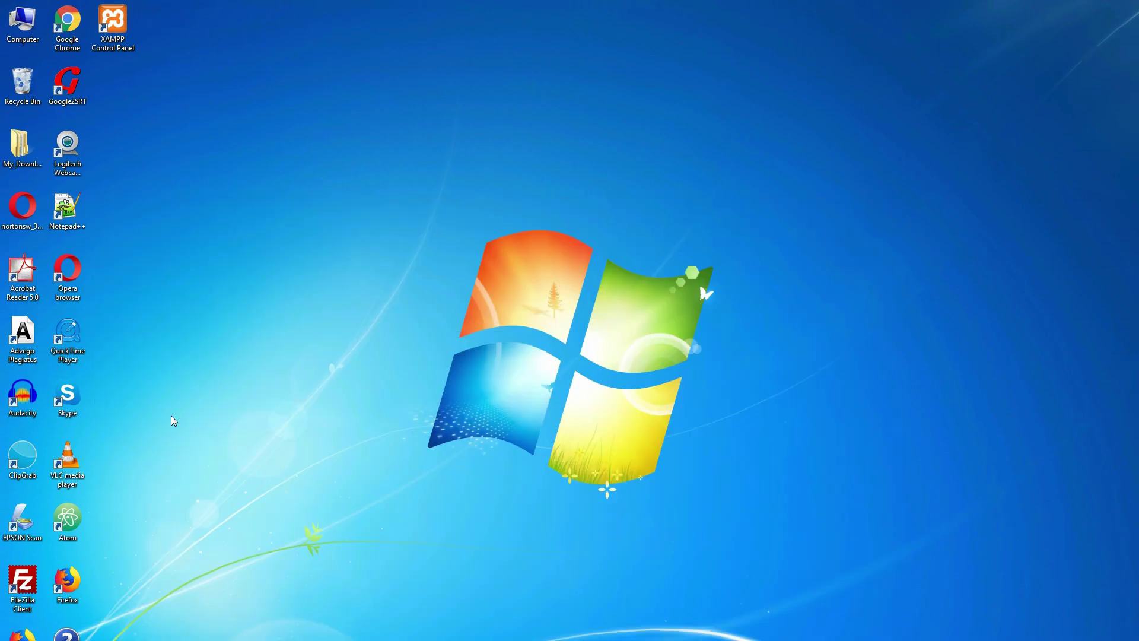
double_click(34, 587)
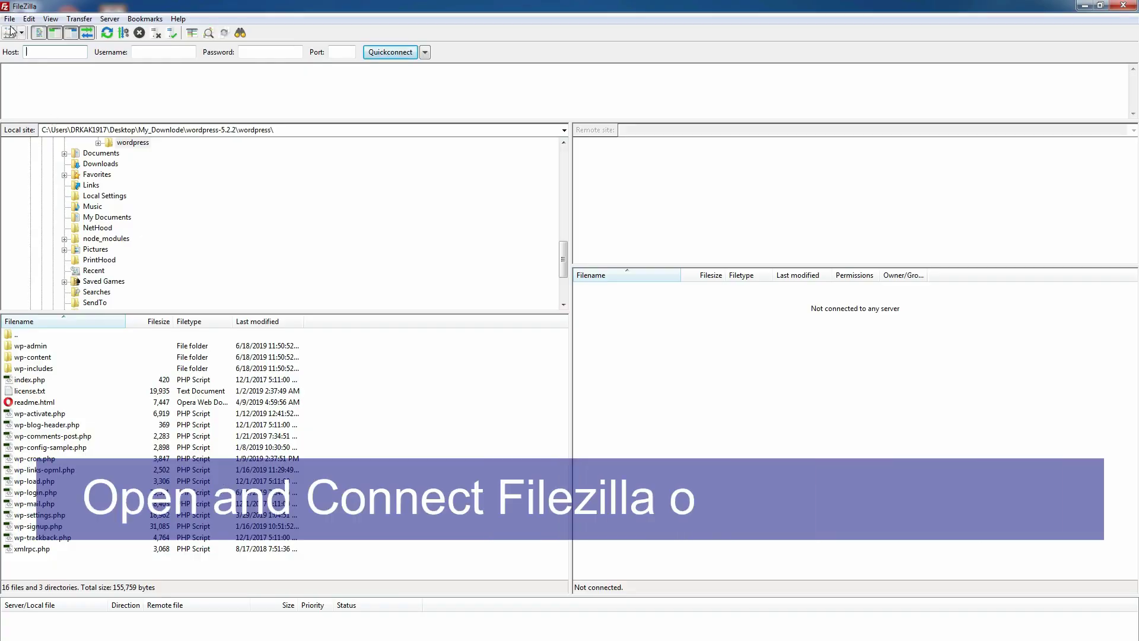
left_click(10, 18)
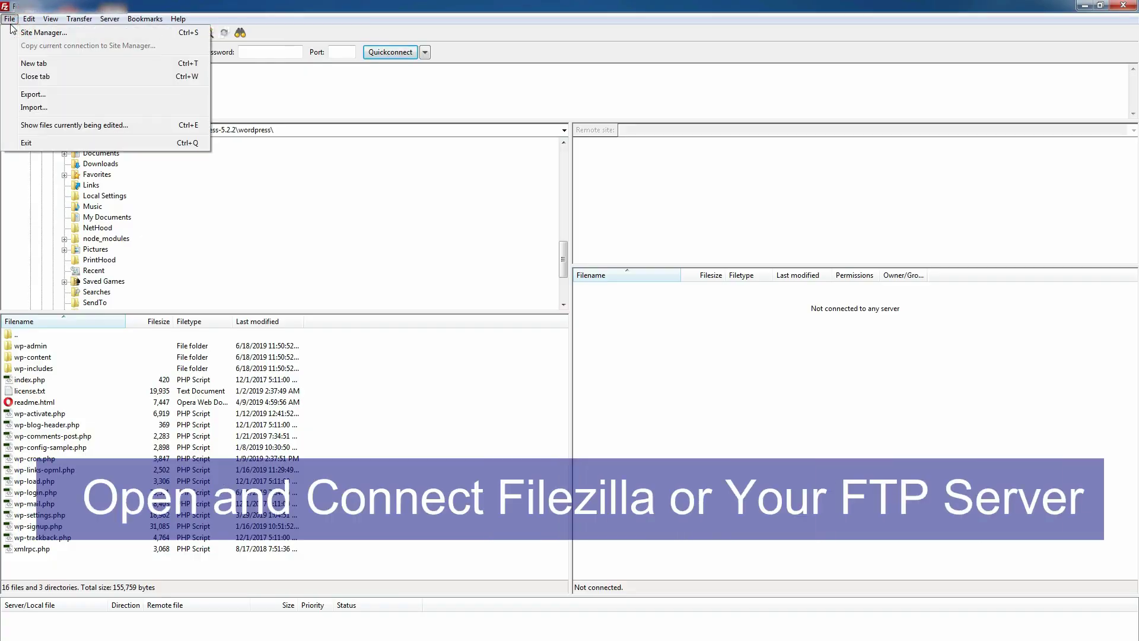
left_click(50, 36)
double_click(402, 254)
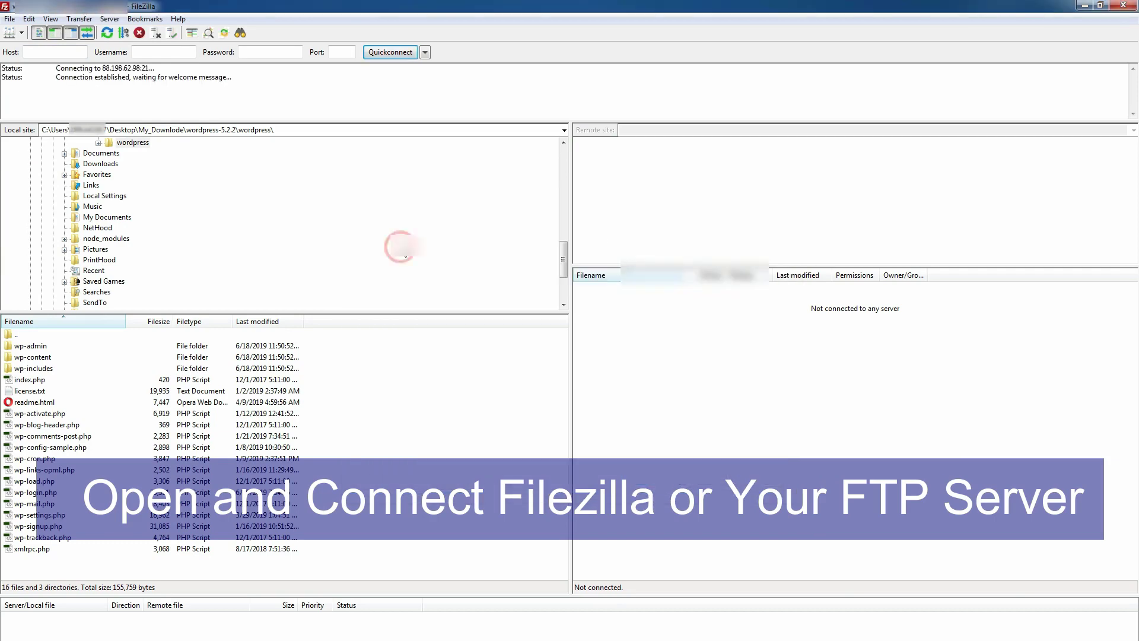
left_click(590, 394)
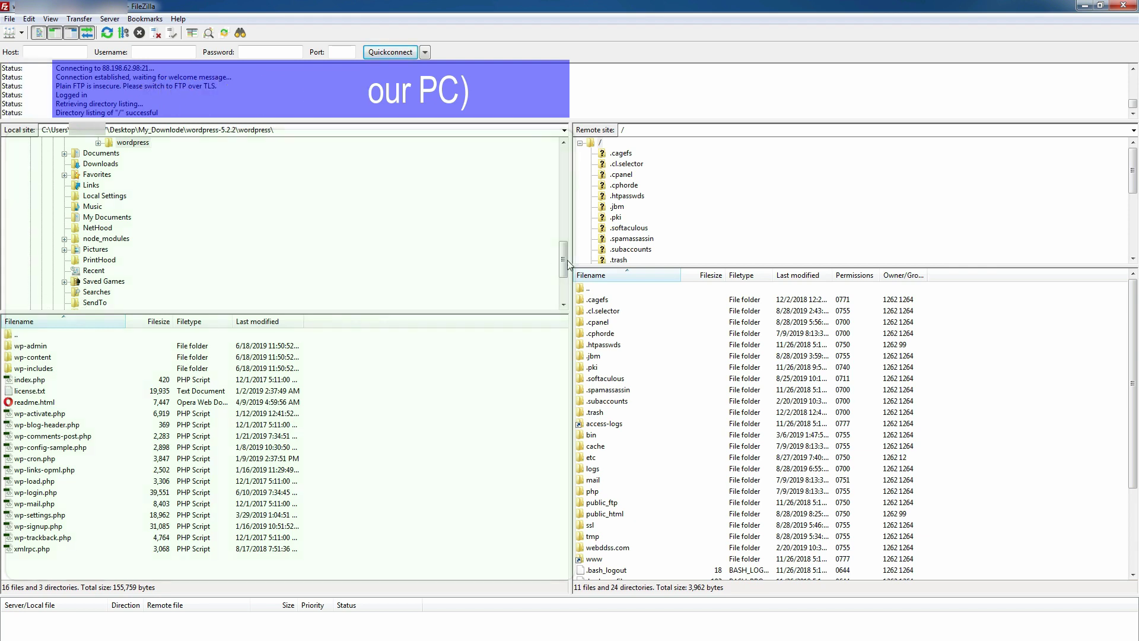
- Browse the local site to the My_Downlode folder on the desktop
left_click_drag(561, 264, 560, 241)
scroll(153, 172, "up", 10)
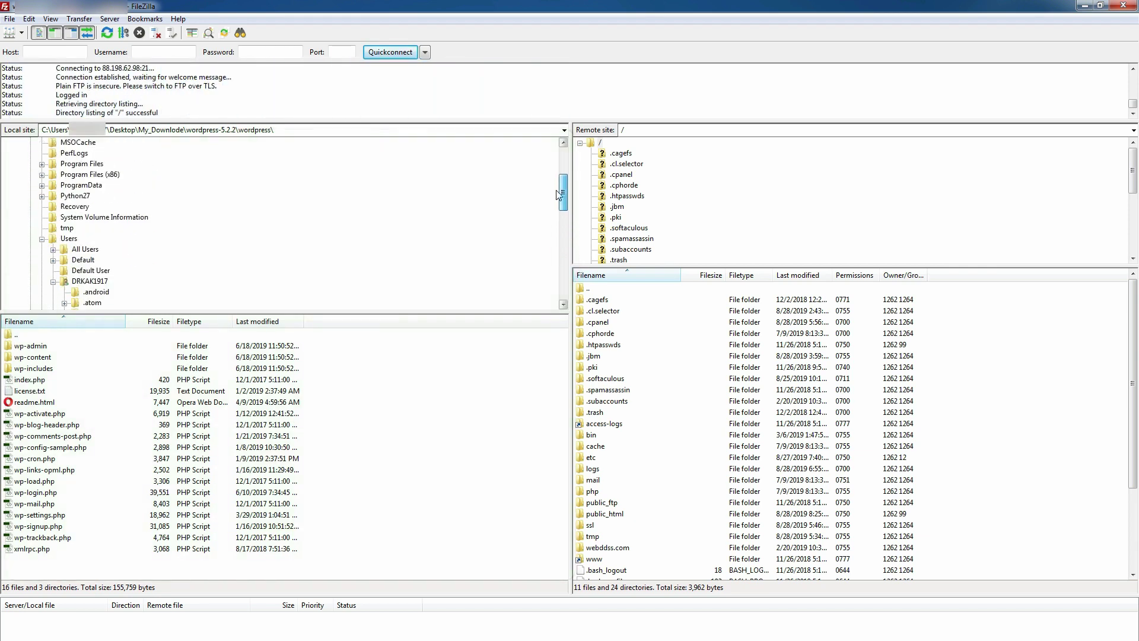
left_click(30, 185)
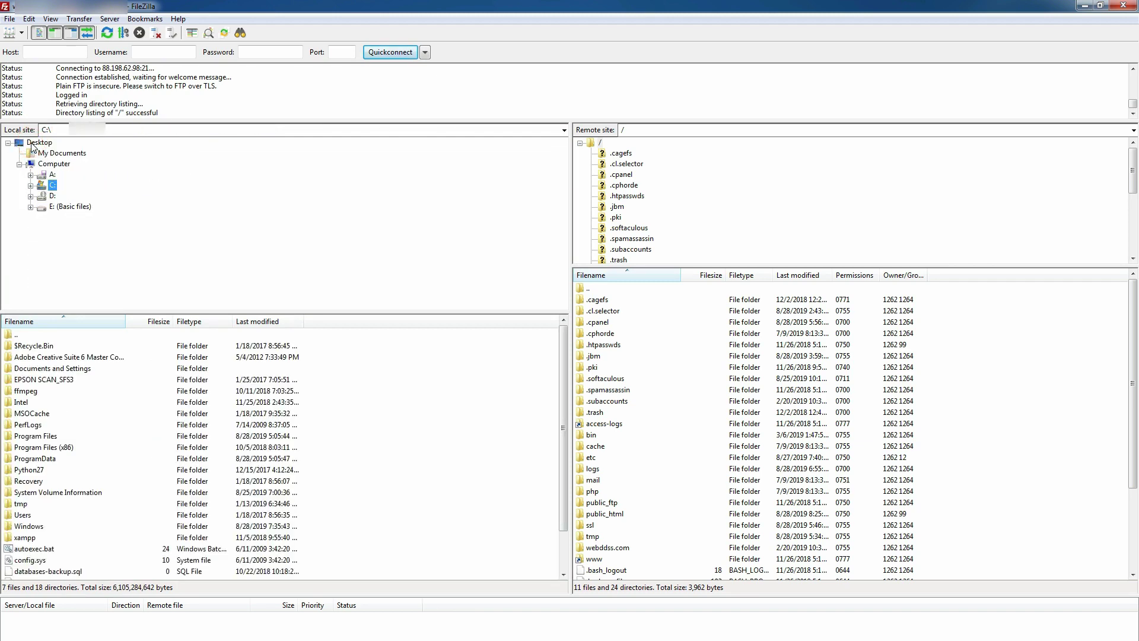
left_click(41, 143)
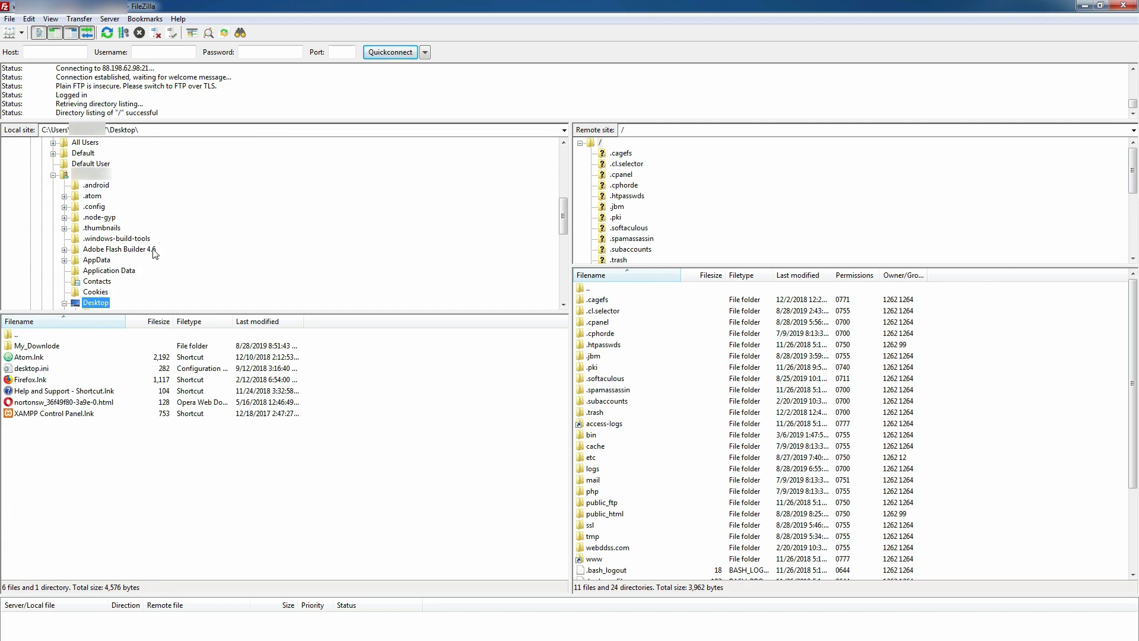
left_click(104, 305)
left_click(169, 271)
double_click(47, 347)
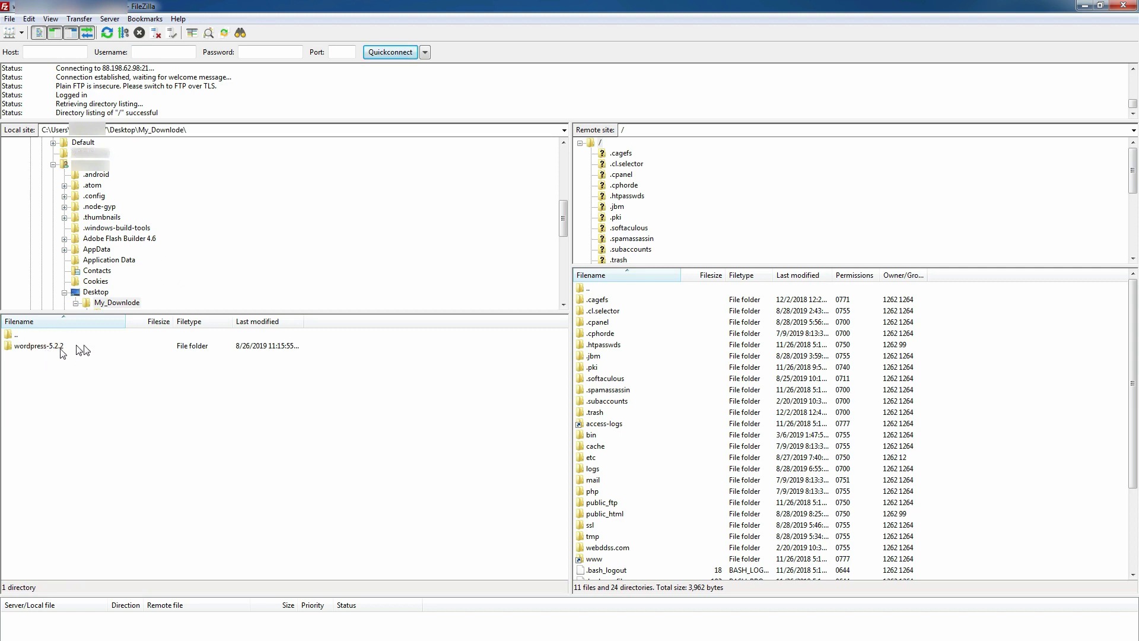
- Open the local folder wordpress-5.2.2\wordpress and the server's public_html folder
double_click(39, 347)
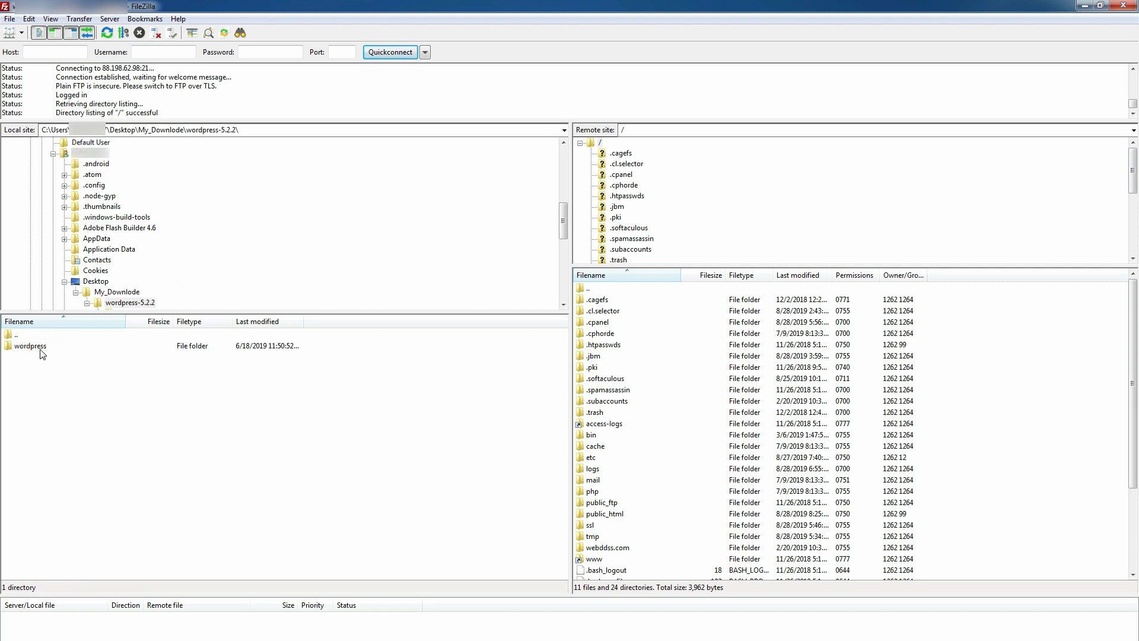
double_click(30, 346)
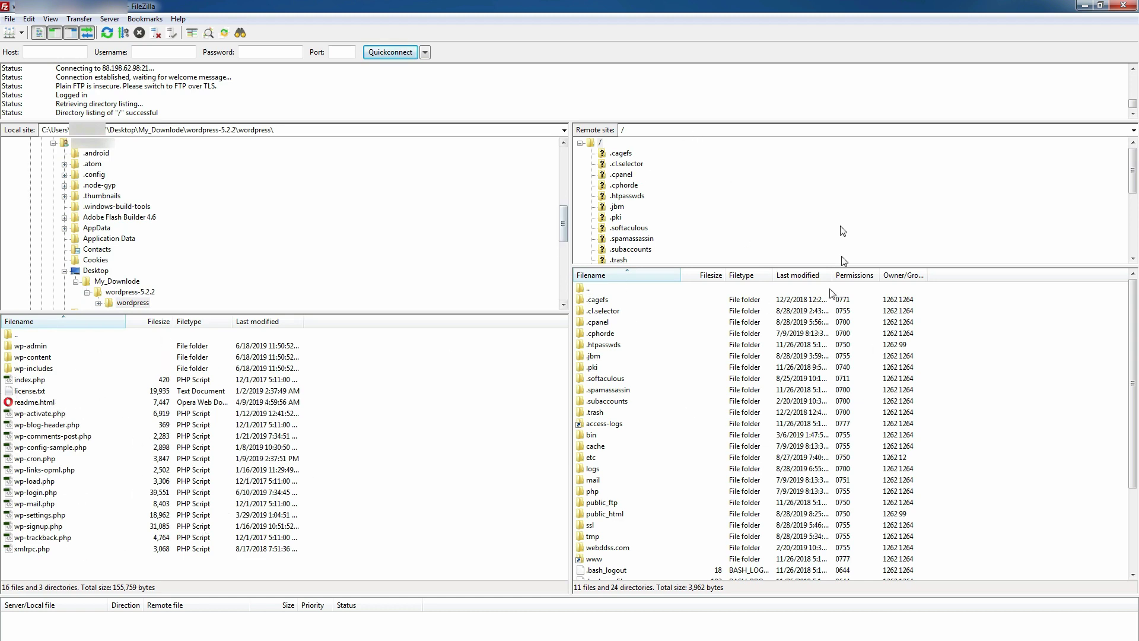
scroll(683, 205, "down", 5)
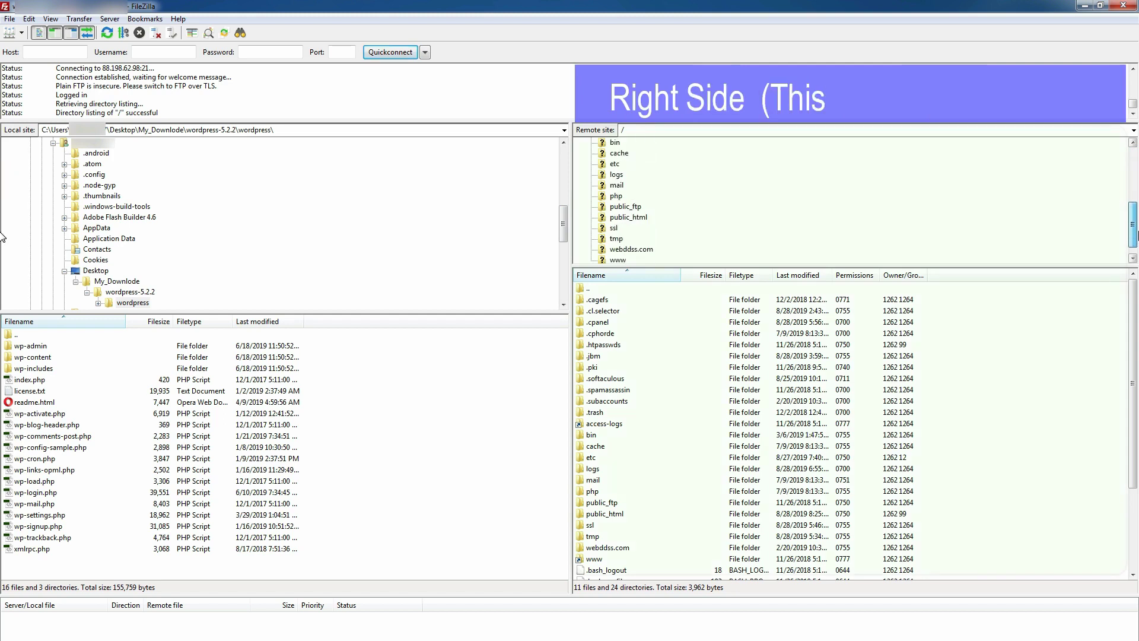
left_click(628, 217)
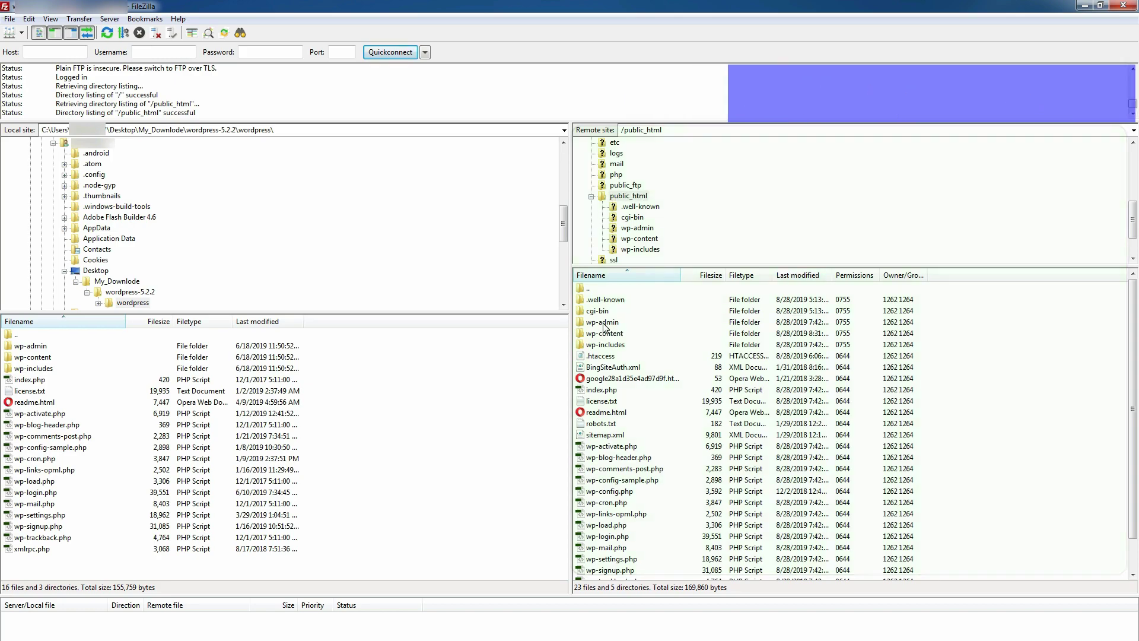
- Delete the wp-admin folder with its contents from public_html on the server
left_click(635, 324)
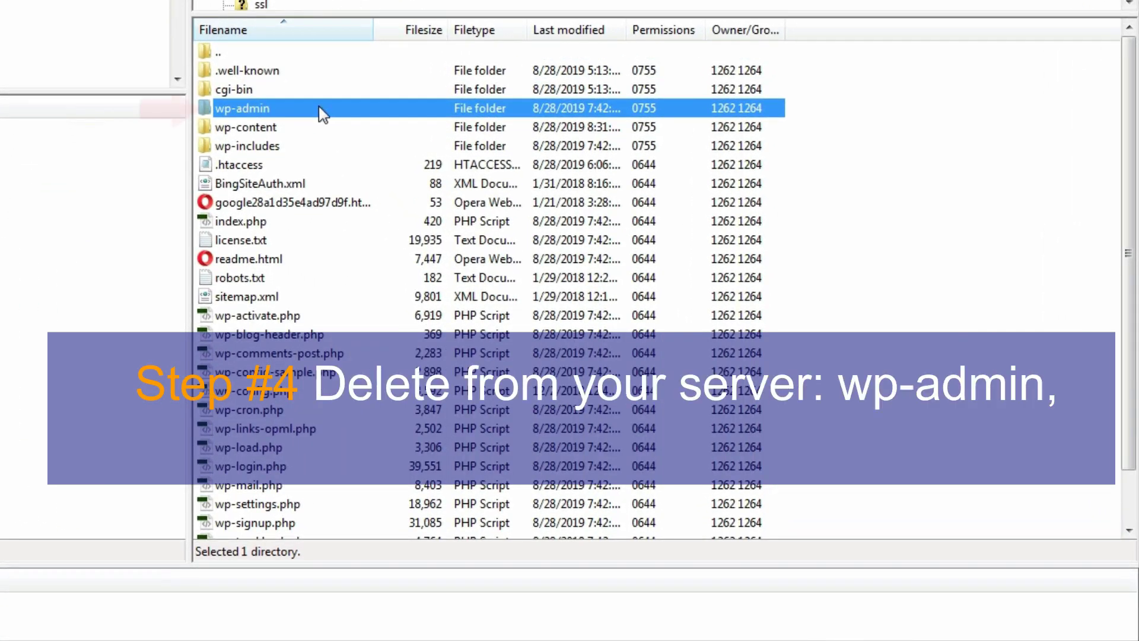
right_click(317, 108)
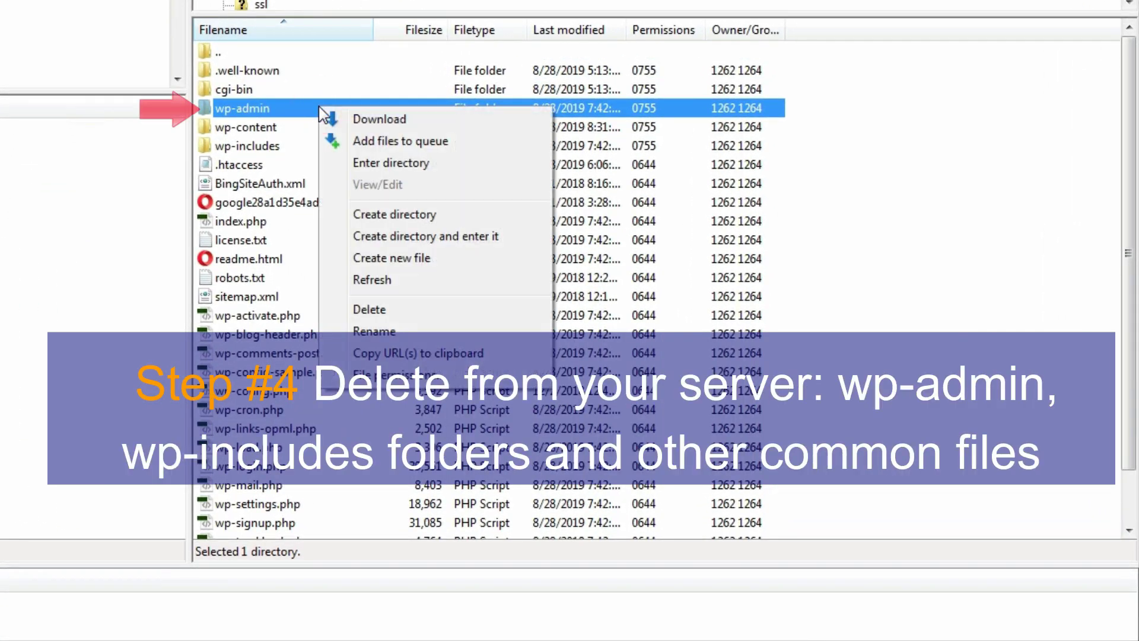
left_click(383, 311)
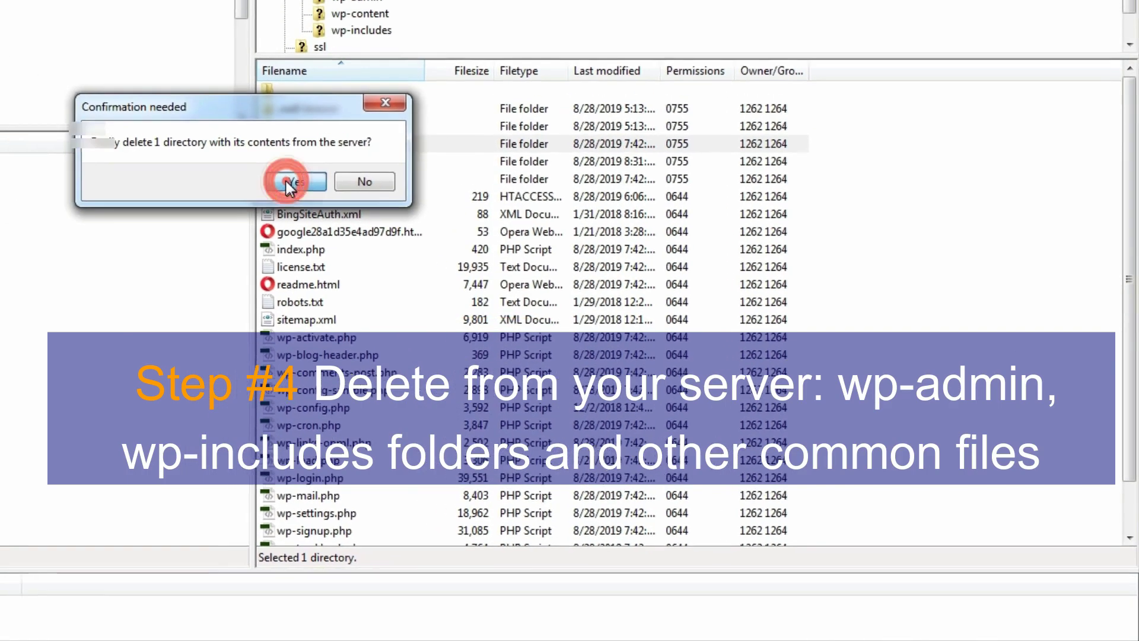
left_click(286, 184)
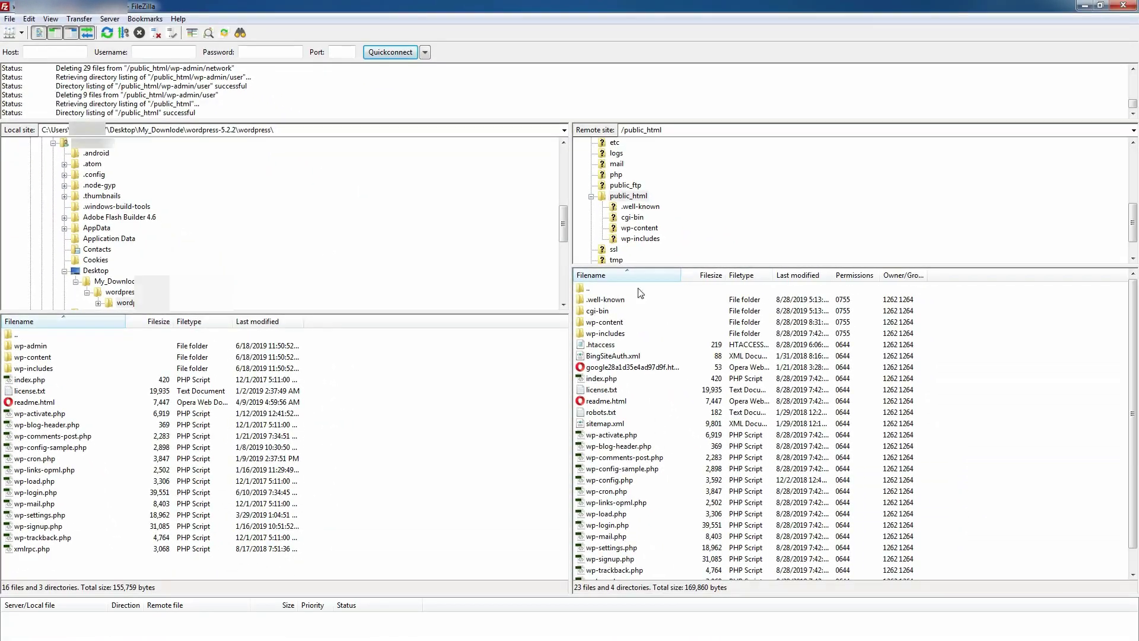
- Delete the wp-includes folder with its contents from public_html on the server
left_click(601, 336)
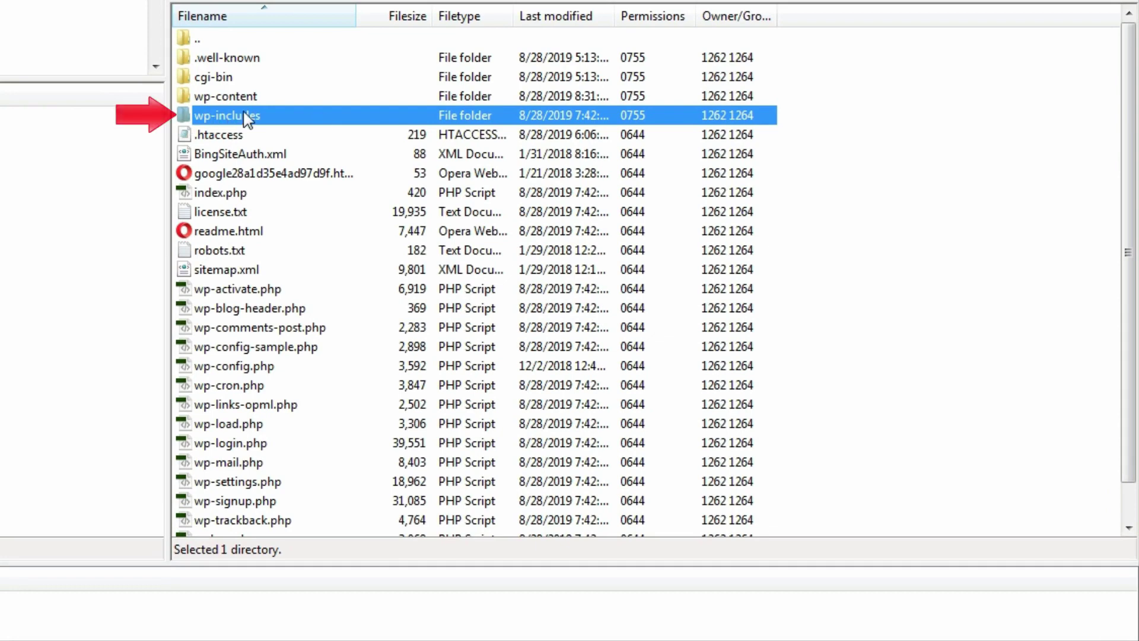
right_click(243, 114)
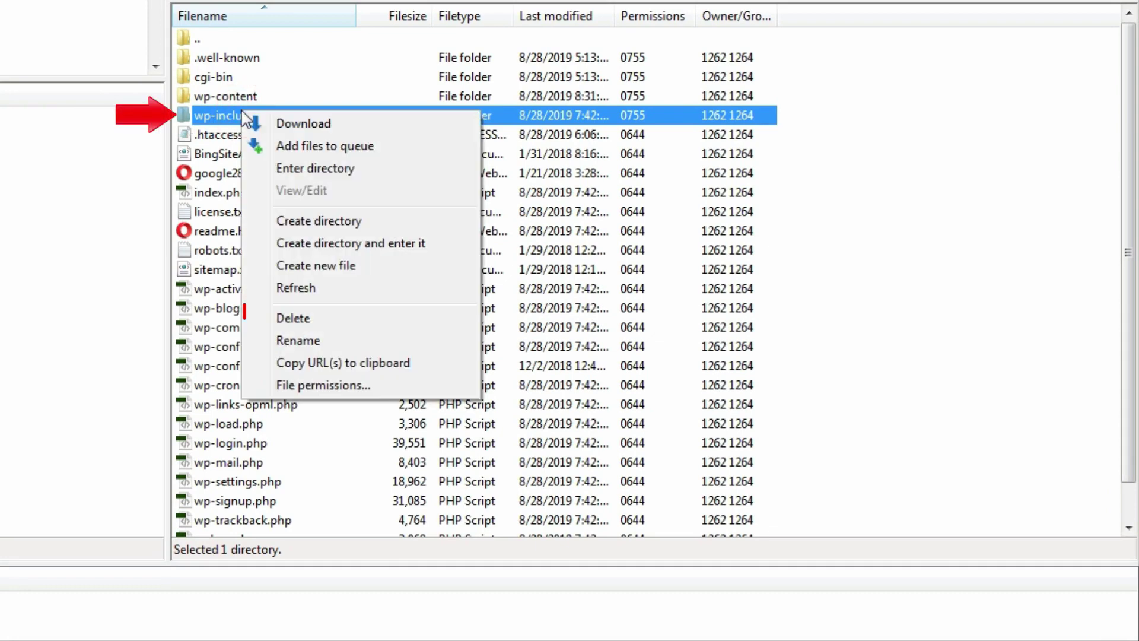
left_click(297, 317)
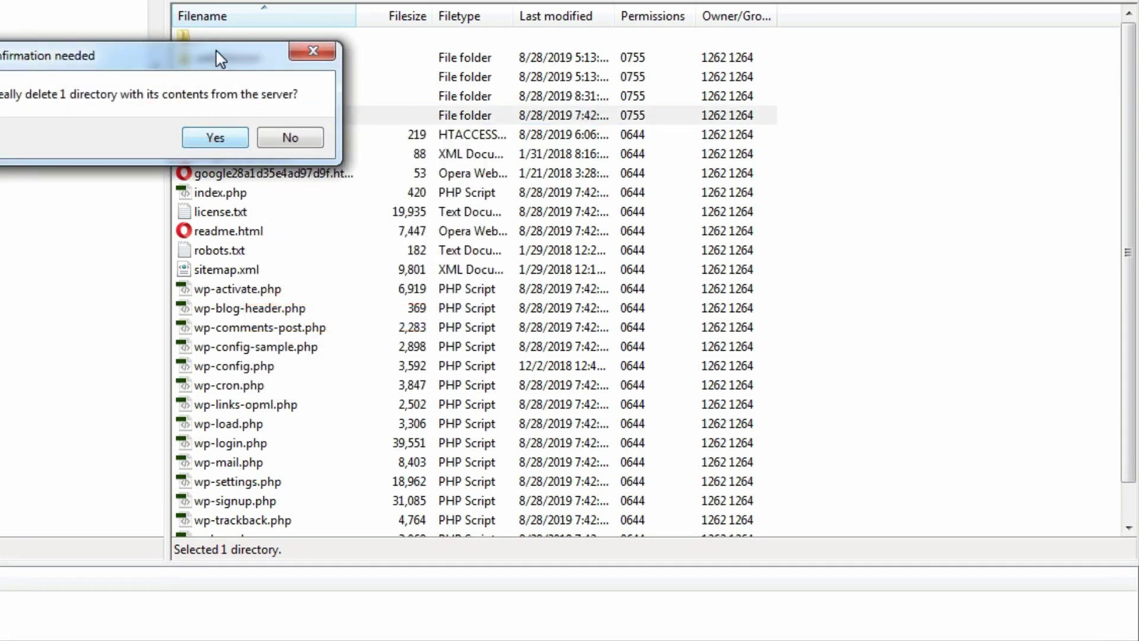
left_click_drag(216, 54, 474, 149)
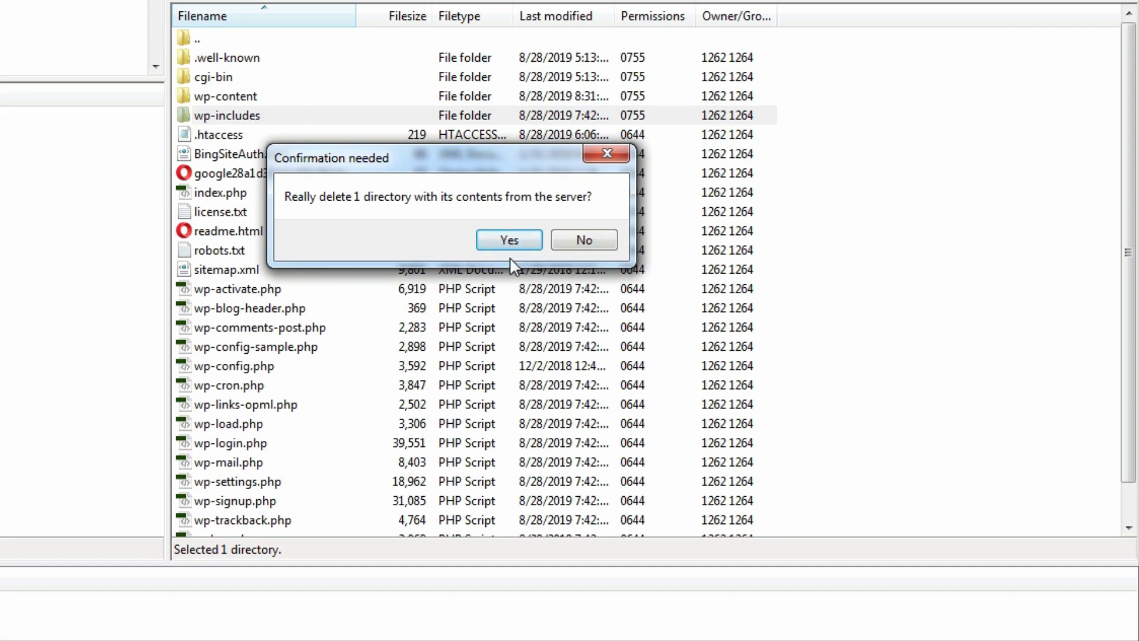
left_click(509, 241)
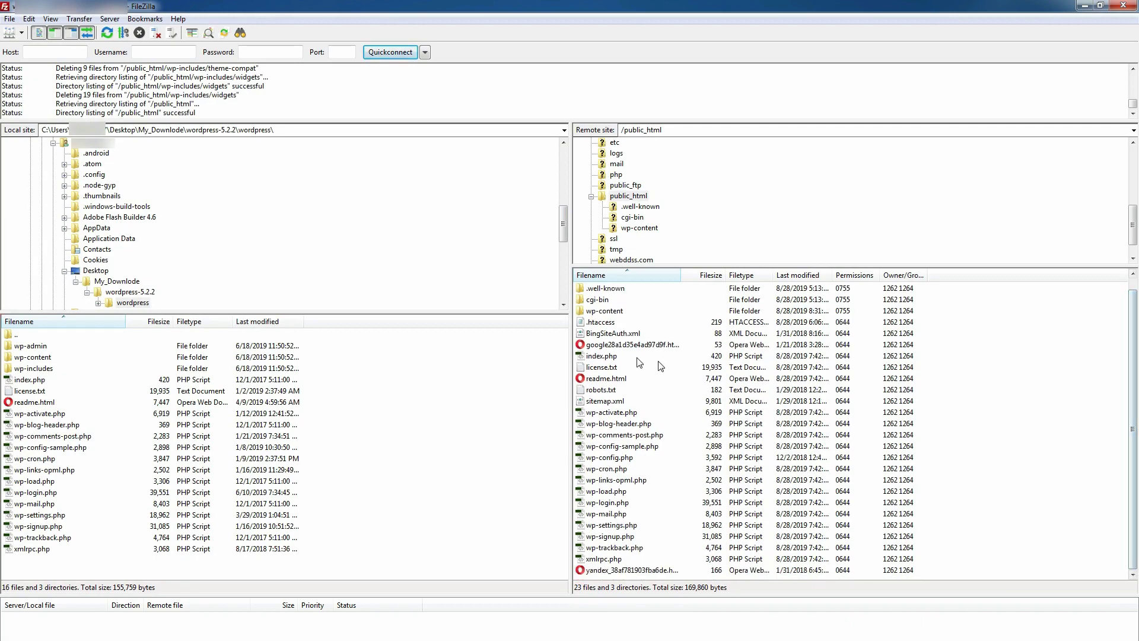
- Delete the loose WordPress files from public_html, keeping .htaccess, robots.txt, sitemap.xml, wp-config.php and the Bing, Google and Yandex verification files
left_click(661, 377)
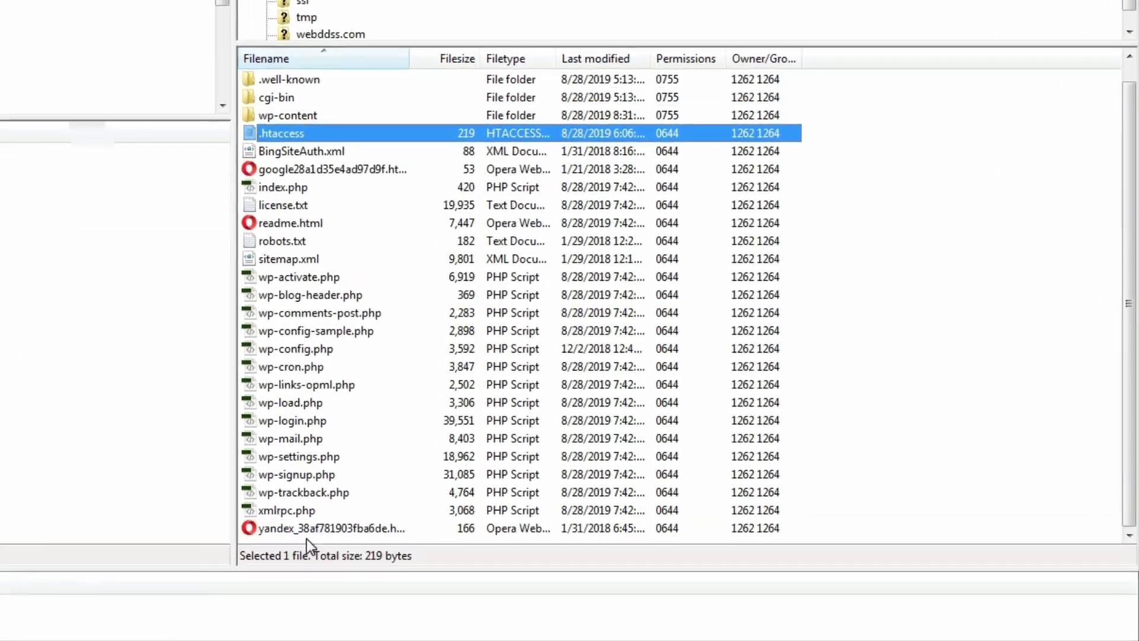
left_click(614, 571, "shift")
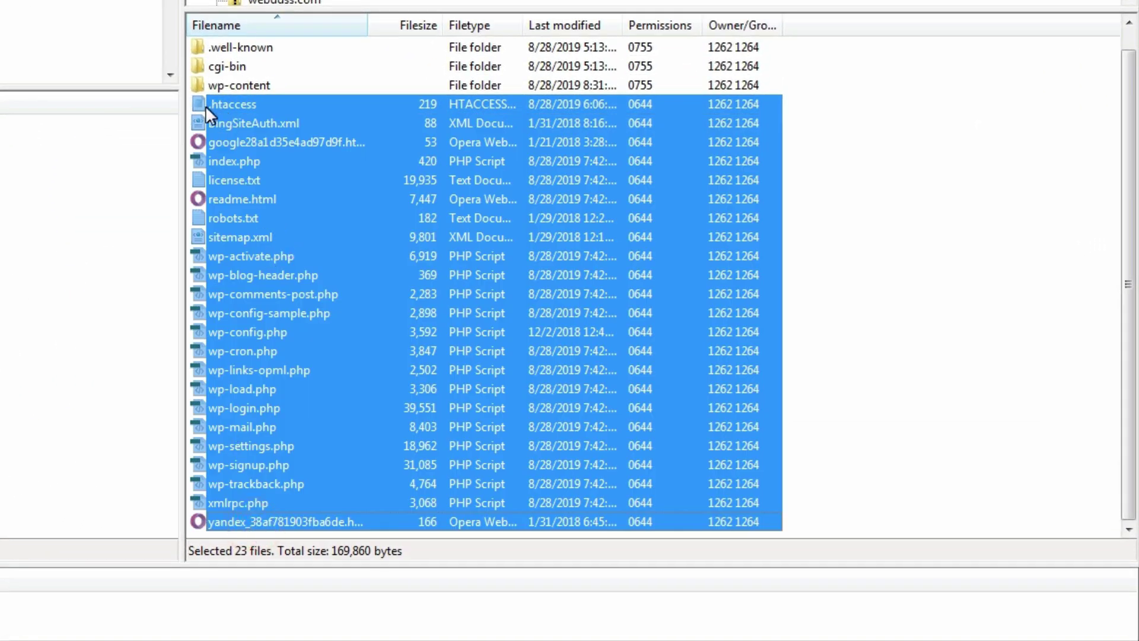
left_click(234, 105, "ctrl")
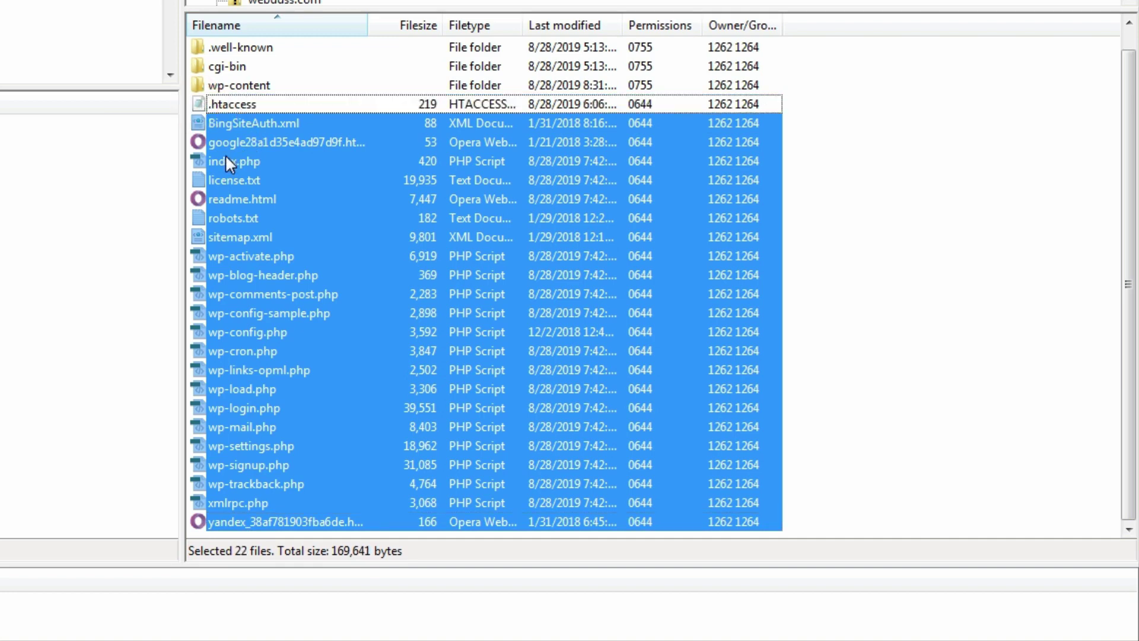
left_click(200, 123, "ctrl")
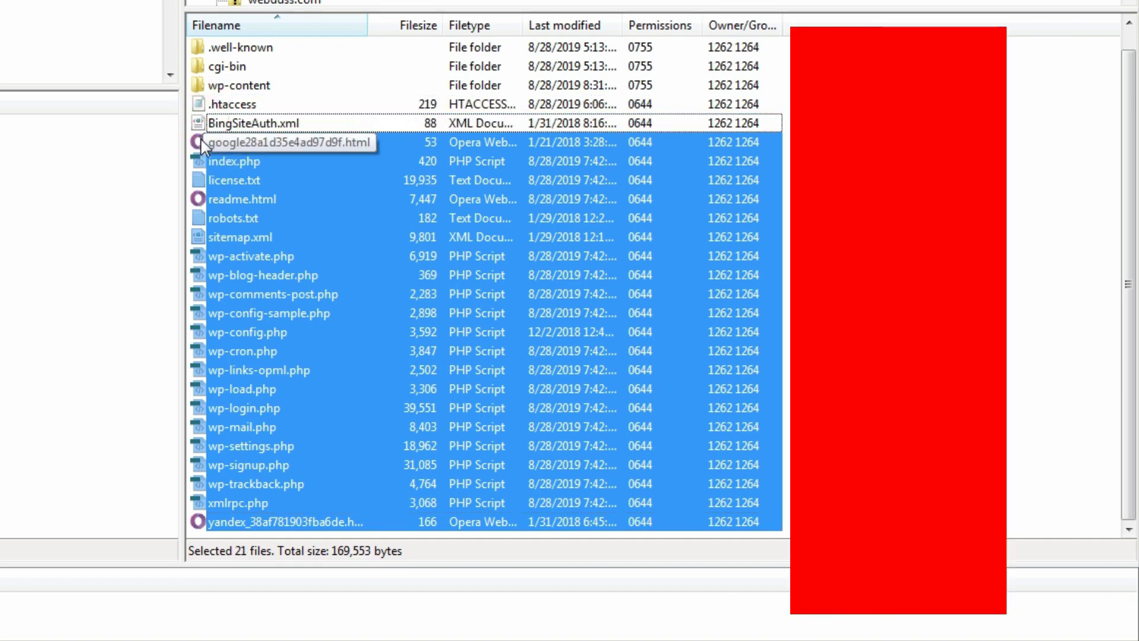
left_click(201, 141, "ctrl")
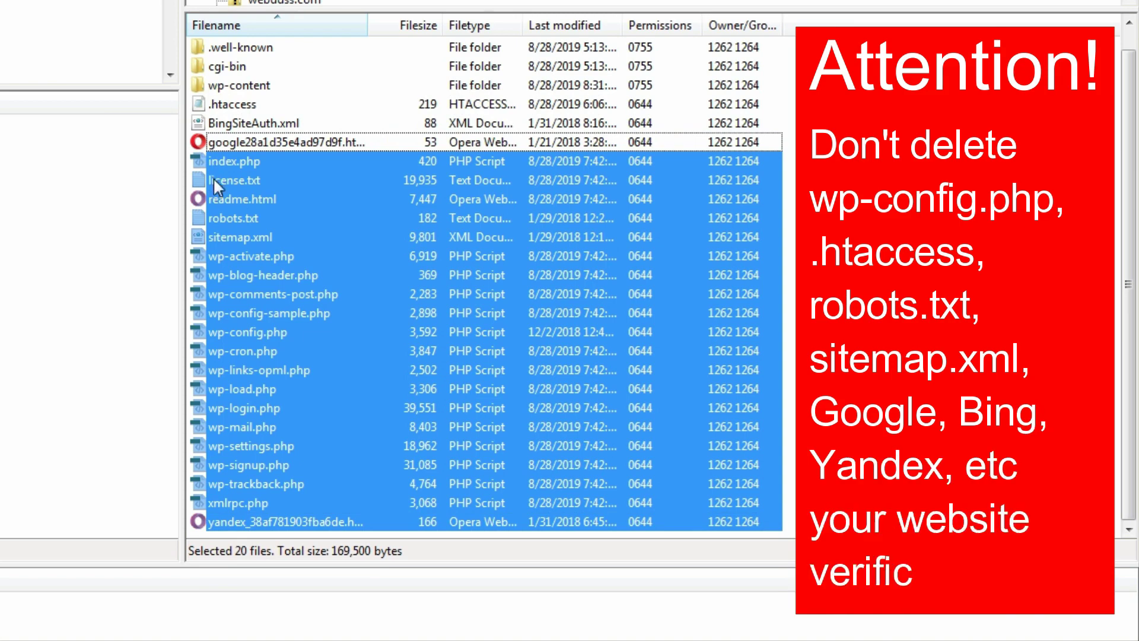
left_click(201, 218, "ctrl")
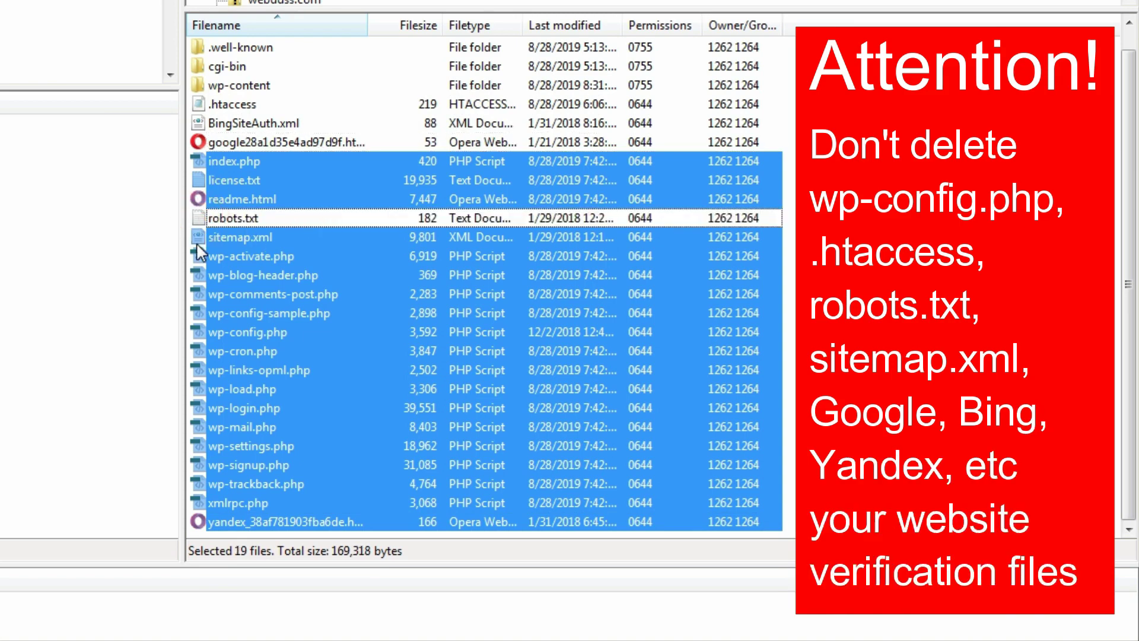
left_click(199, 237, "ctrl")
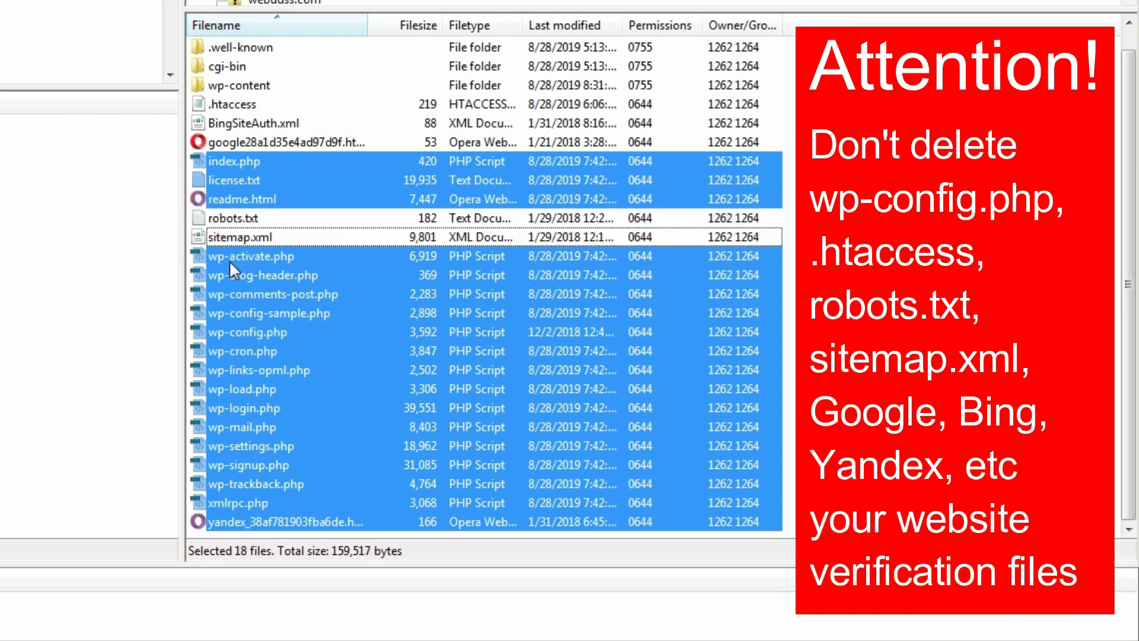
left_click(202, 333, "ctrl")
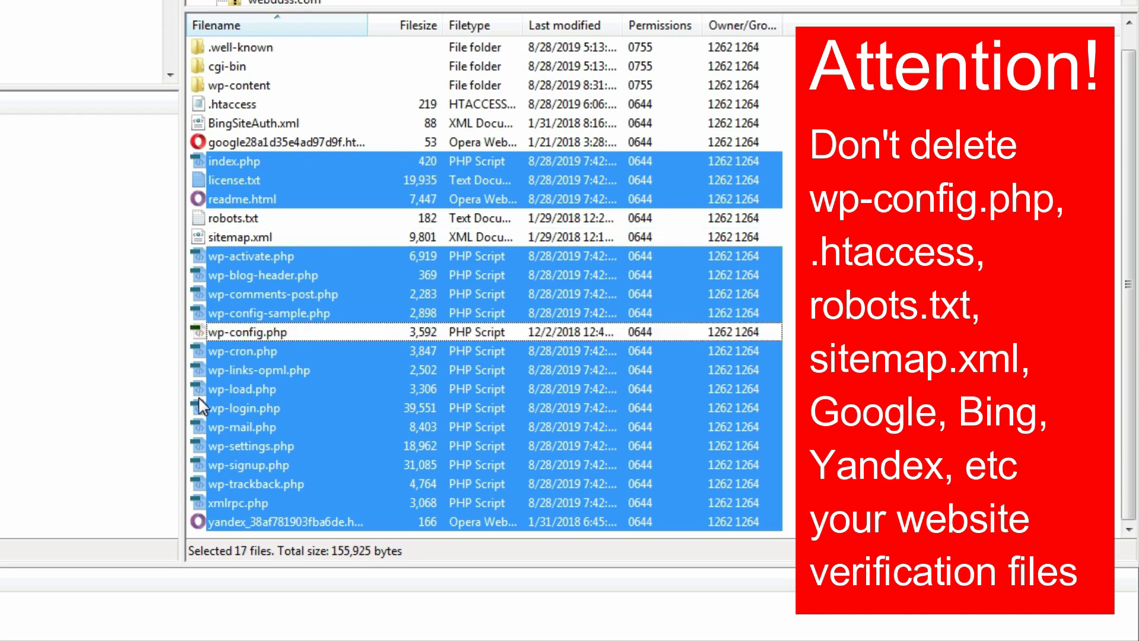
left_click(200, 522, "ctrl")
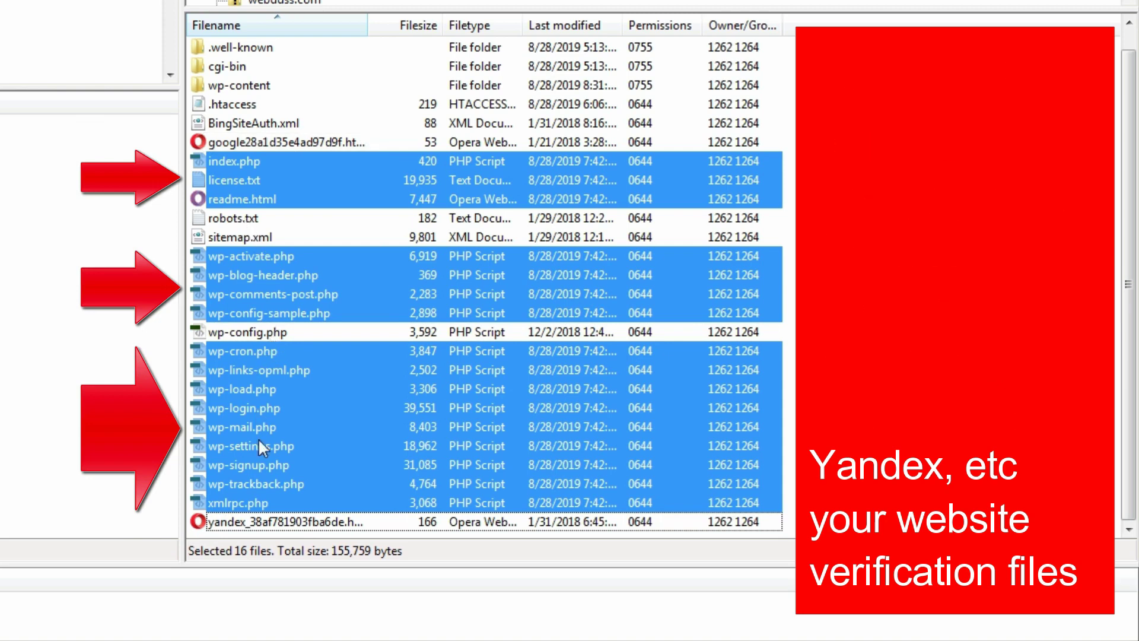
right_click(373, 407)
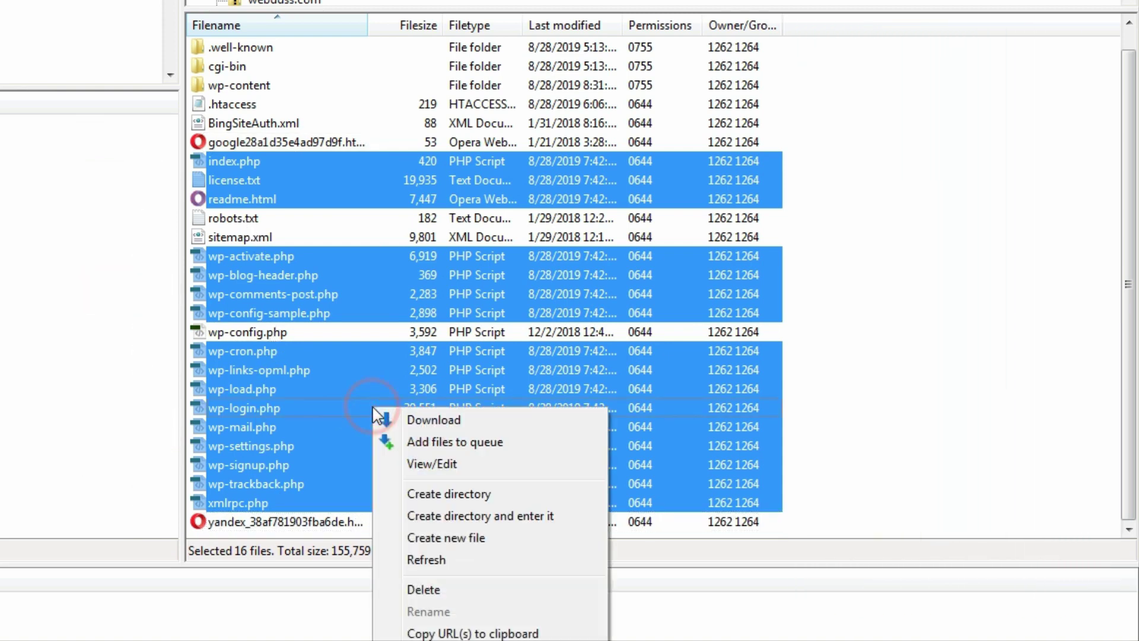
left_click(428, 589)
left_click(226, 143)
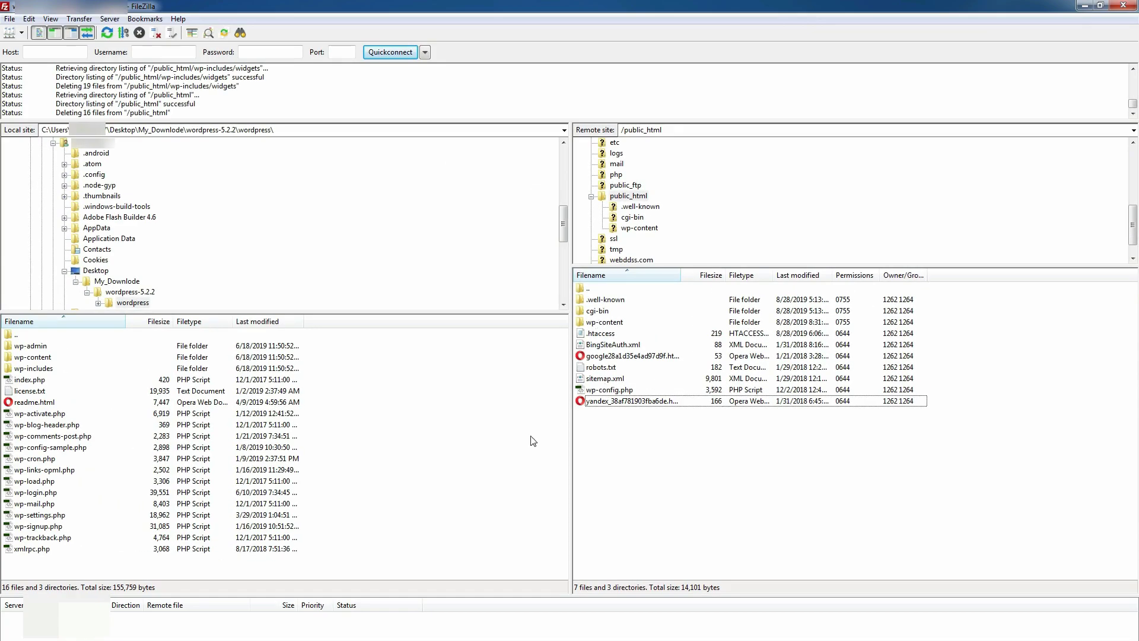
- Upload the local wp-admin folder to public_html, always overwriting existing target files for the current queue only
left_click(355, 483)
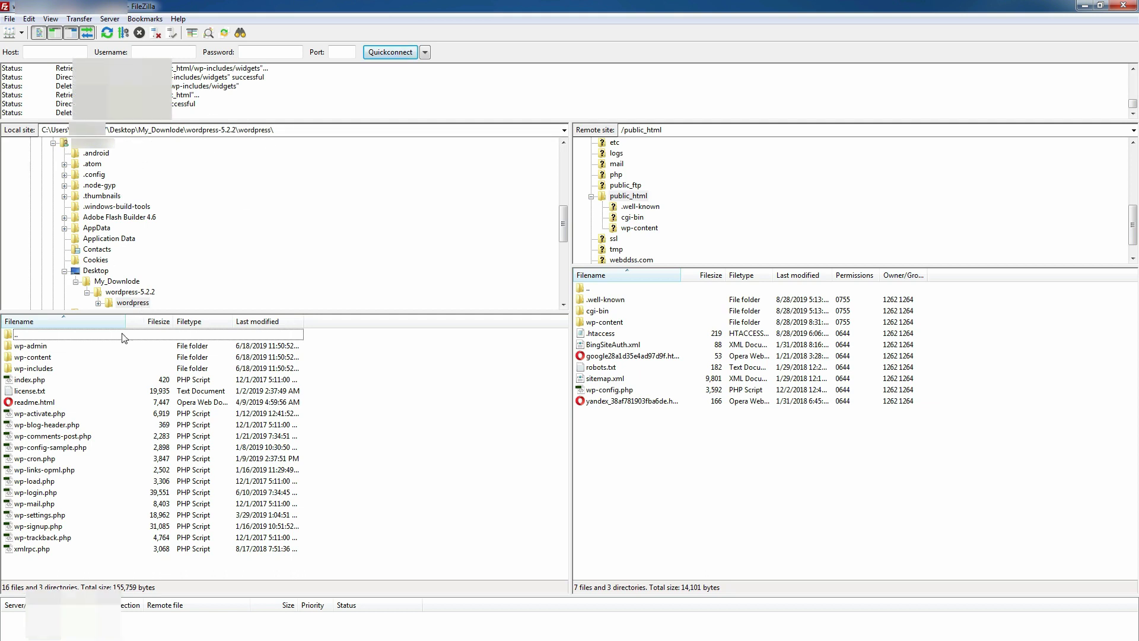
left_click(36, 347)
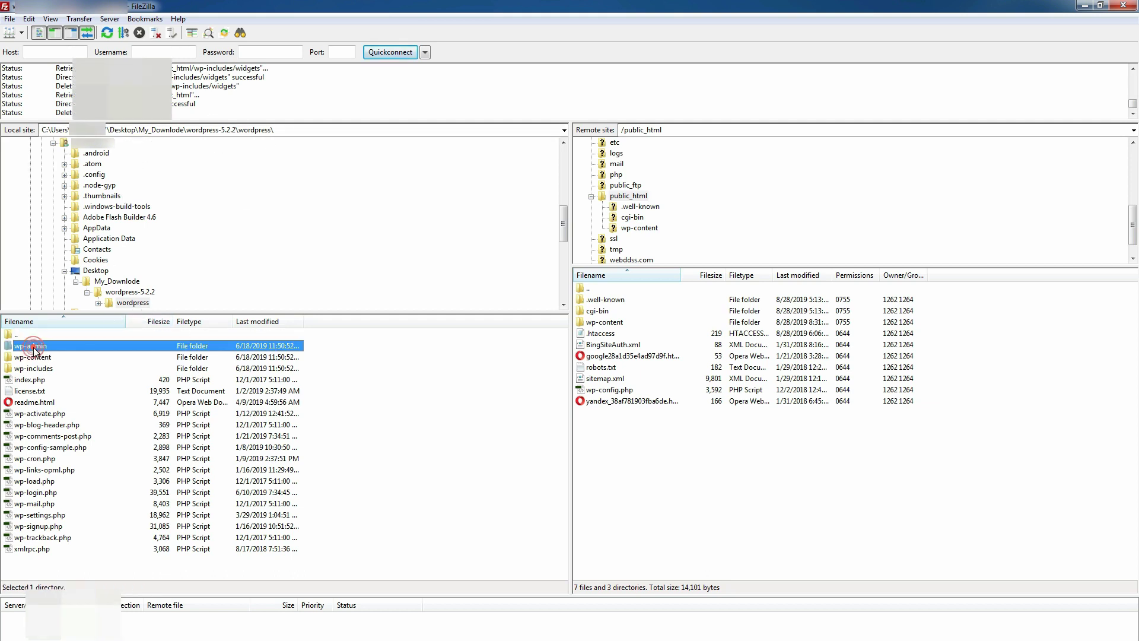
left_click_drag(151, 348, 638, 455)
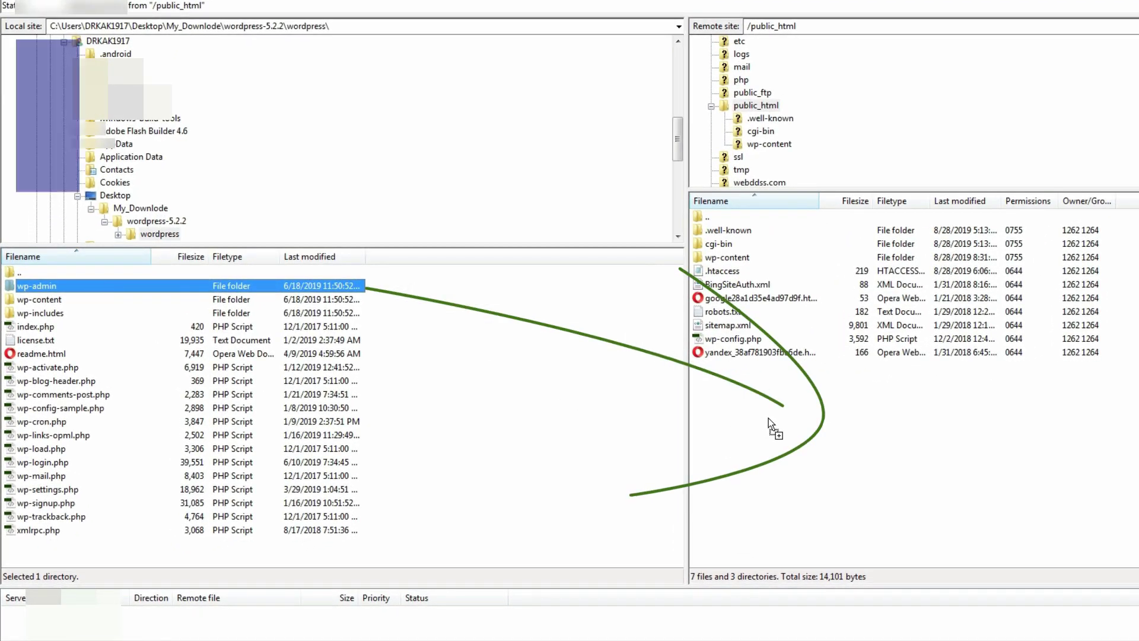
left_click_drag(768, 417, 767, 417)
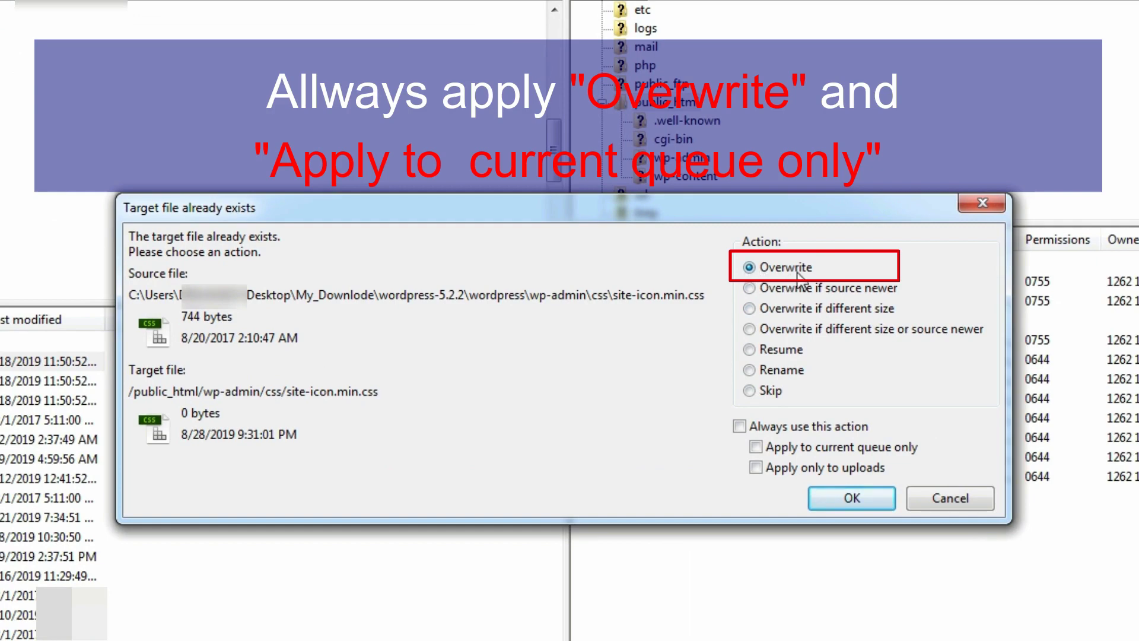
left_click(749, 427)
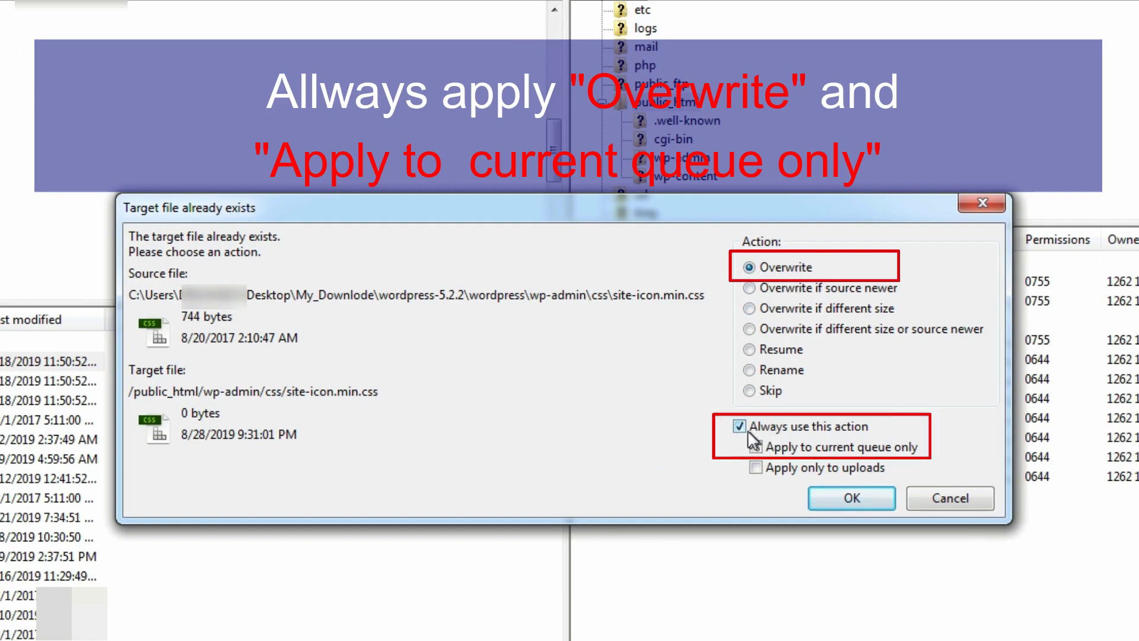
left_click(771, 449)
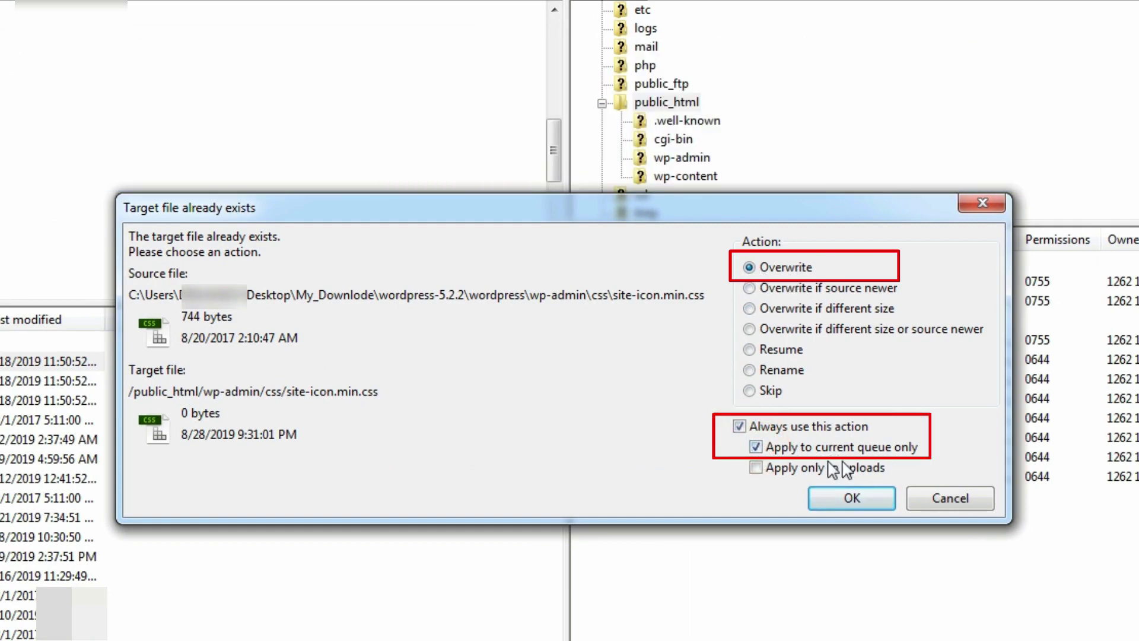
left_click(844, 500)
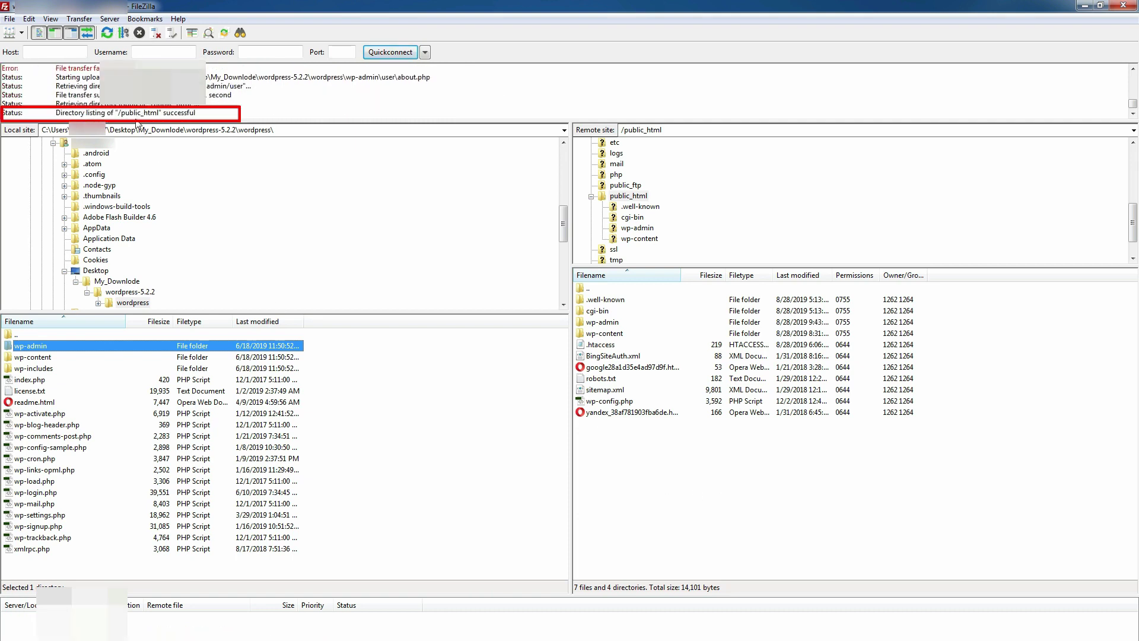
- Upload the local wp-includes folder to public_html, always overwriting existing target files for the current queue only
left_click(388, 413)
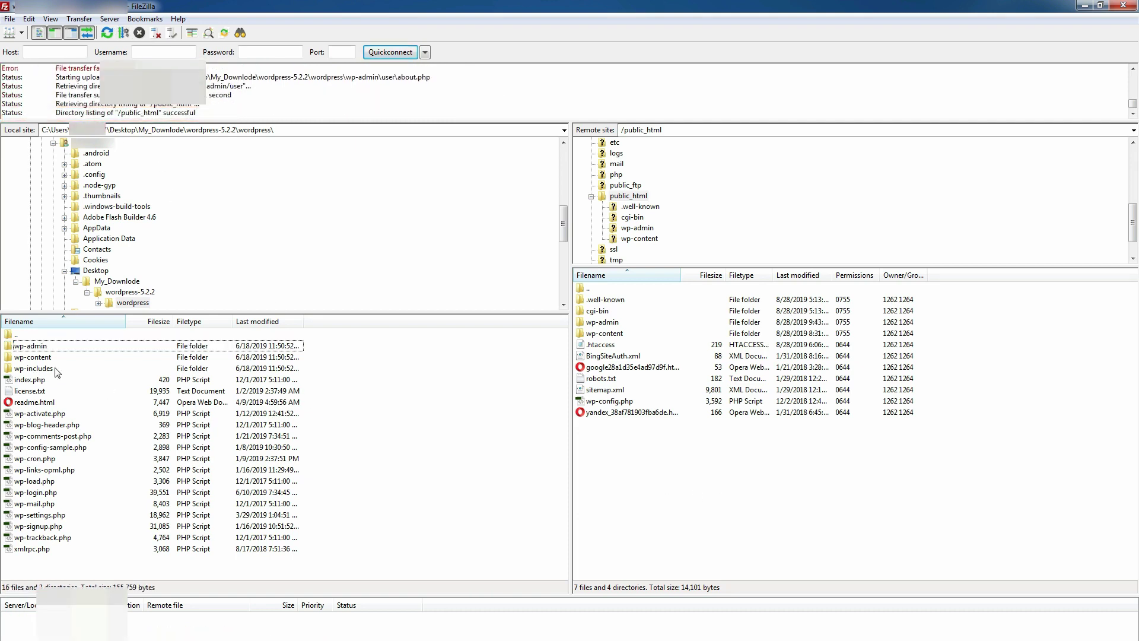
left_click_drag(52, 372, 714, 461)
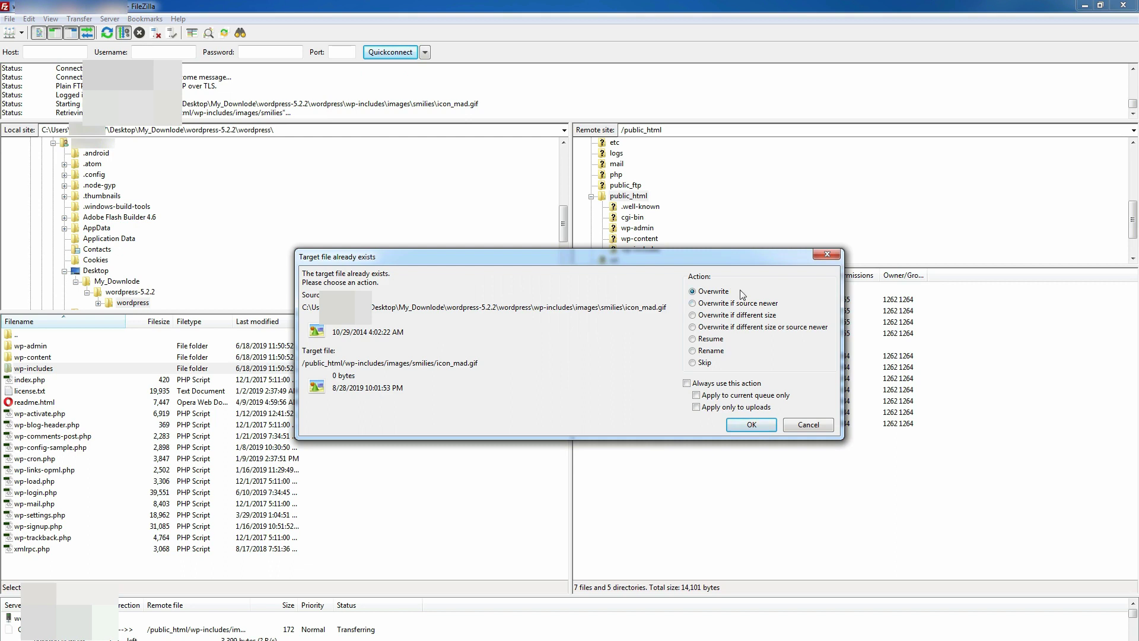
left_click(696, 395)
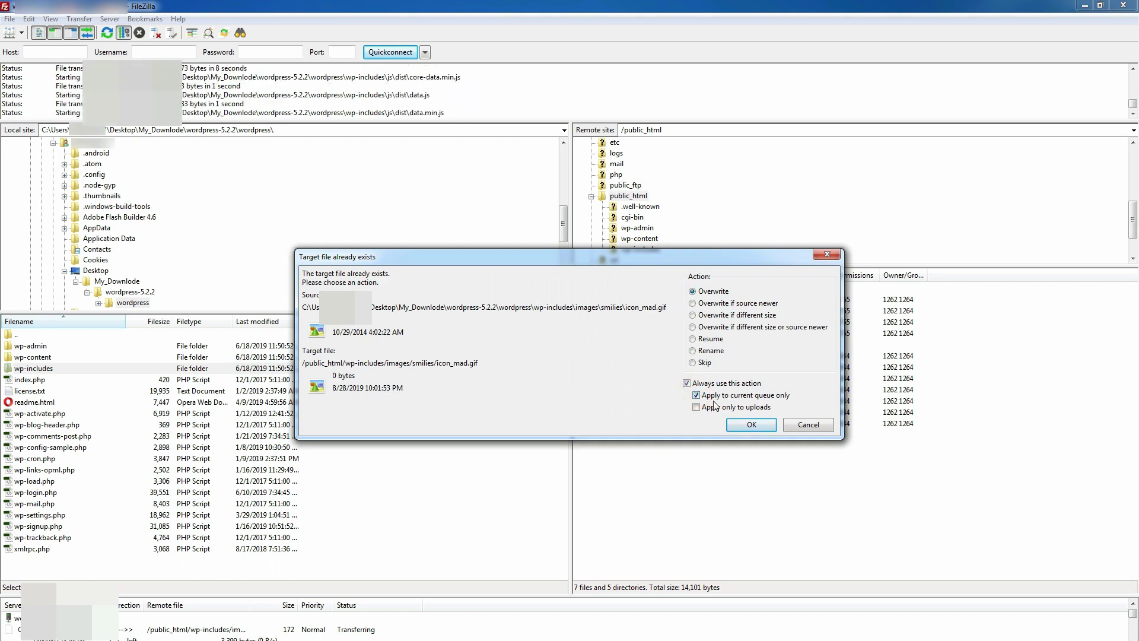
left_click(752, 424)
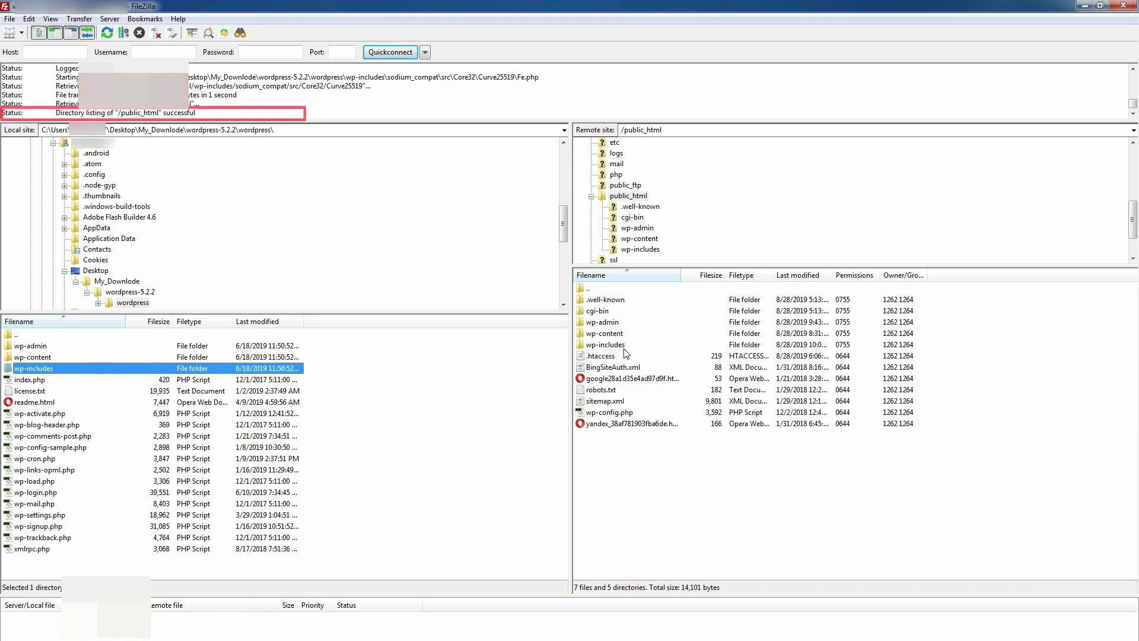
- Upload the loose local WordPress files, from index.php through xmlrpc.php, to public_html on the server
left_click(392, 536)
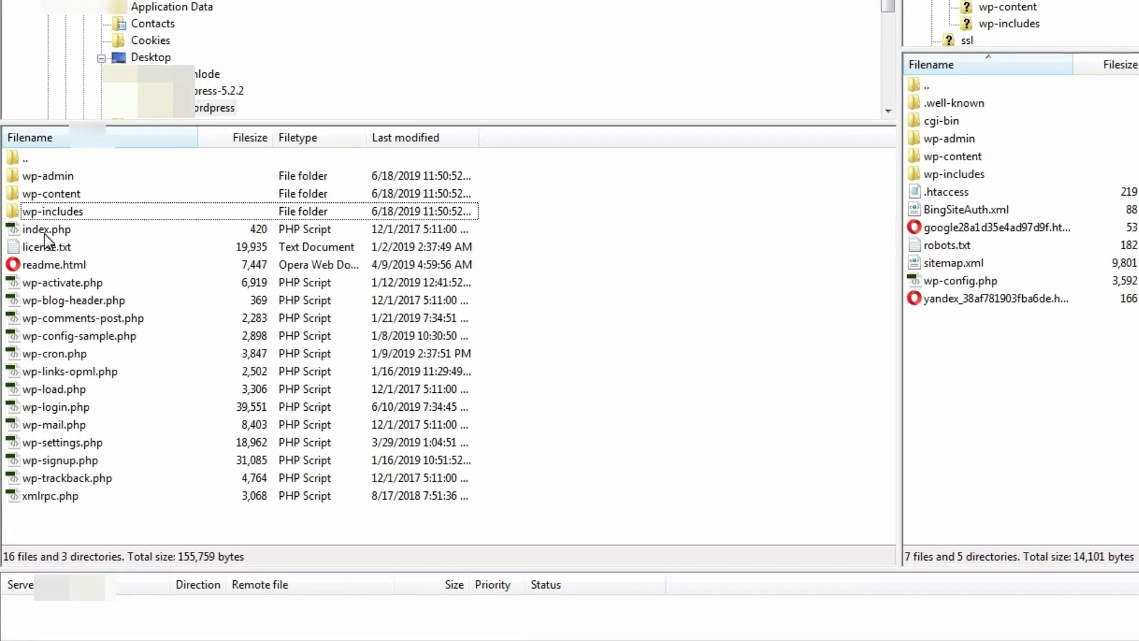
left_click(30, 380)
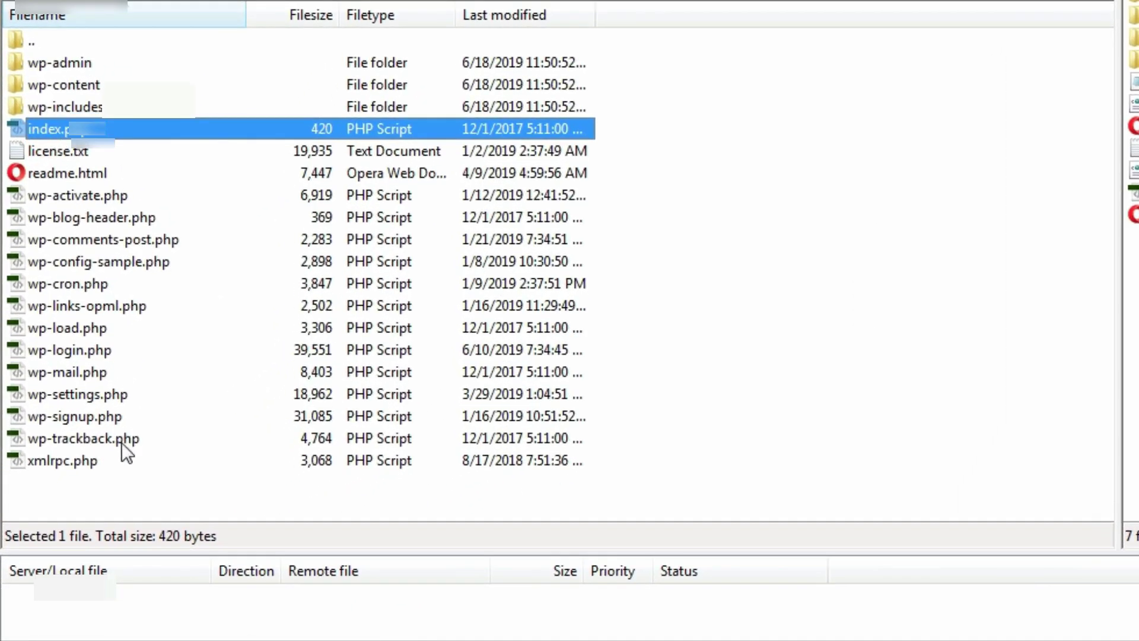
left_click(78, 464, "shift")
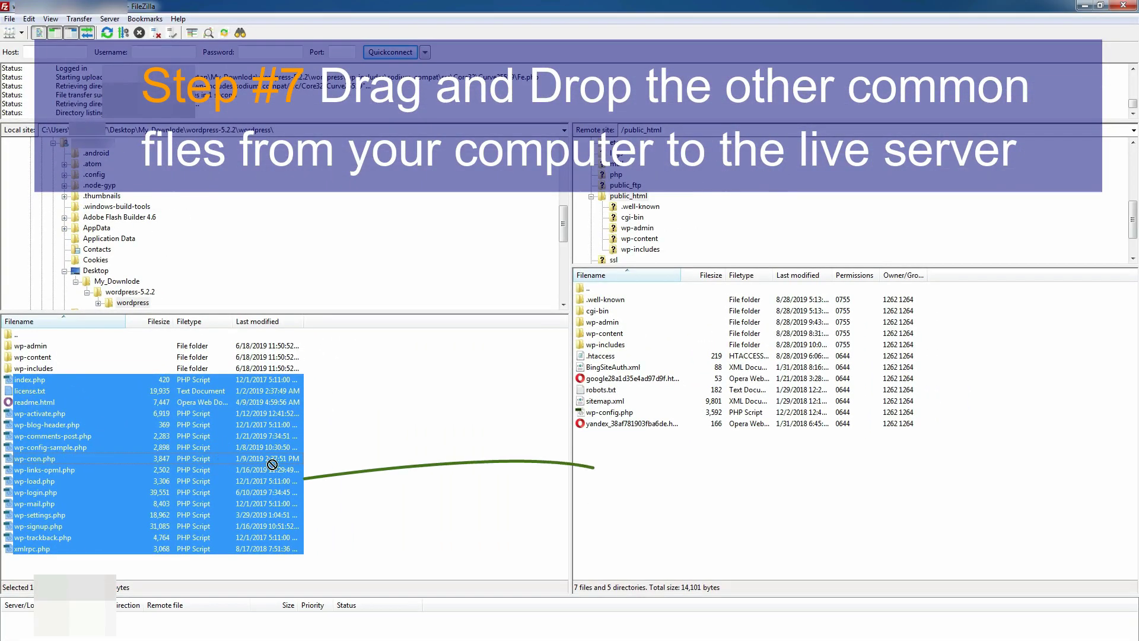
mouse_move(270, 462)
left_mouse_down()
mouse_move(733, 489)
mouse_move(727, 481)
left_mouse_up()
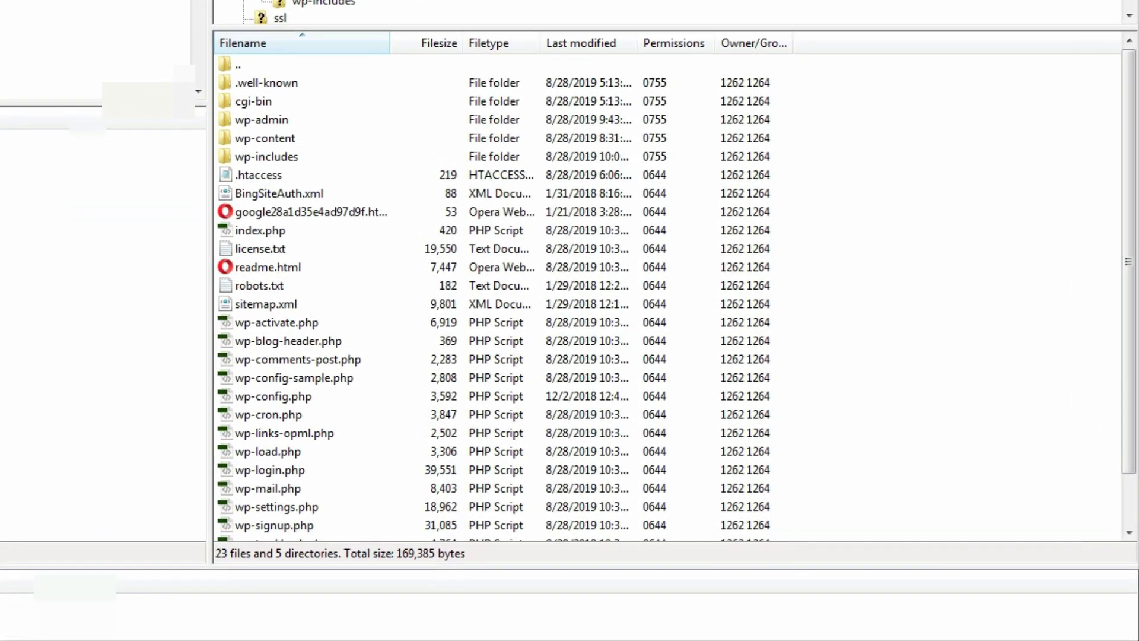
scroll(1126, 94, "down", 1)
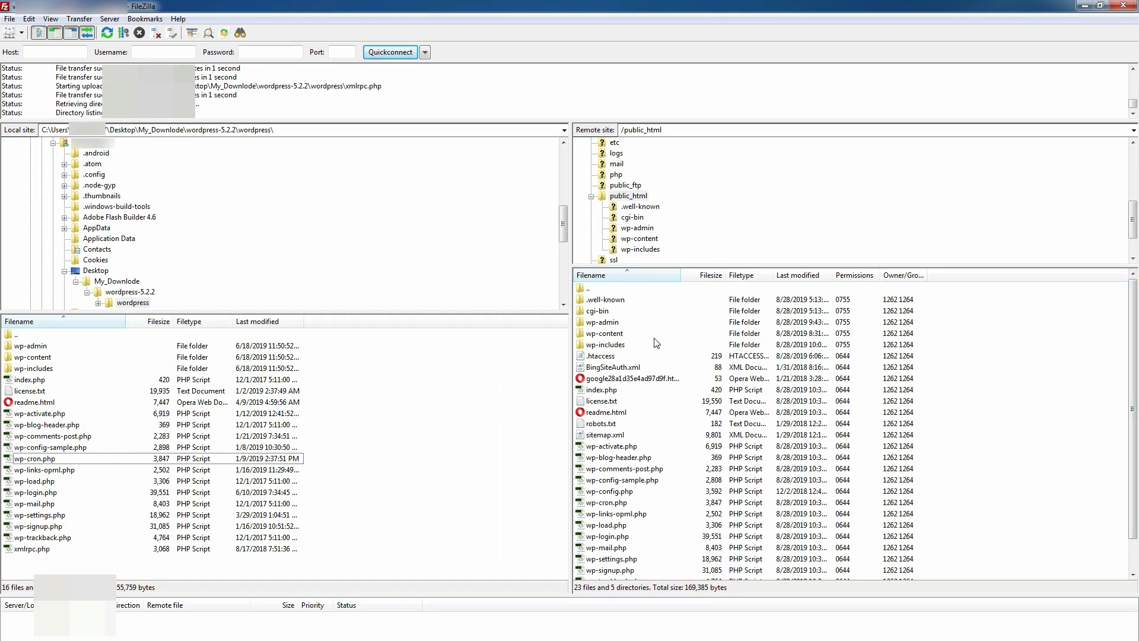
- Upload plugins, themes and index.php from local wp-content into the server's wp-content, always overwriting existing target files for the current queue only
left_click(617, 334)
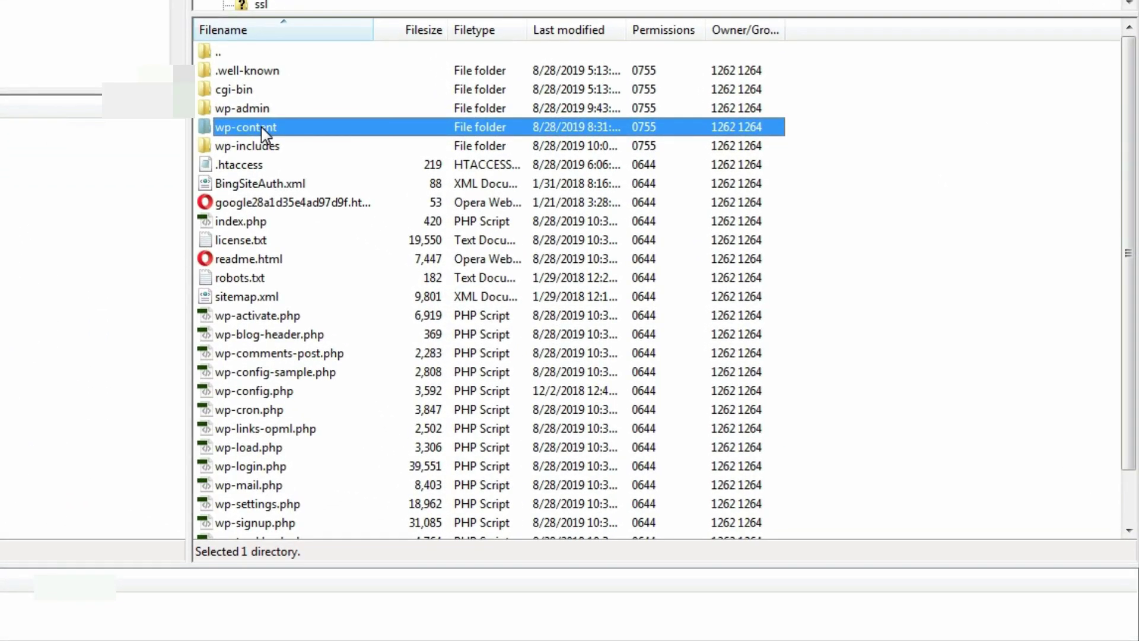
double_click(265, 129)
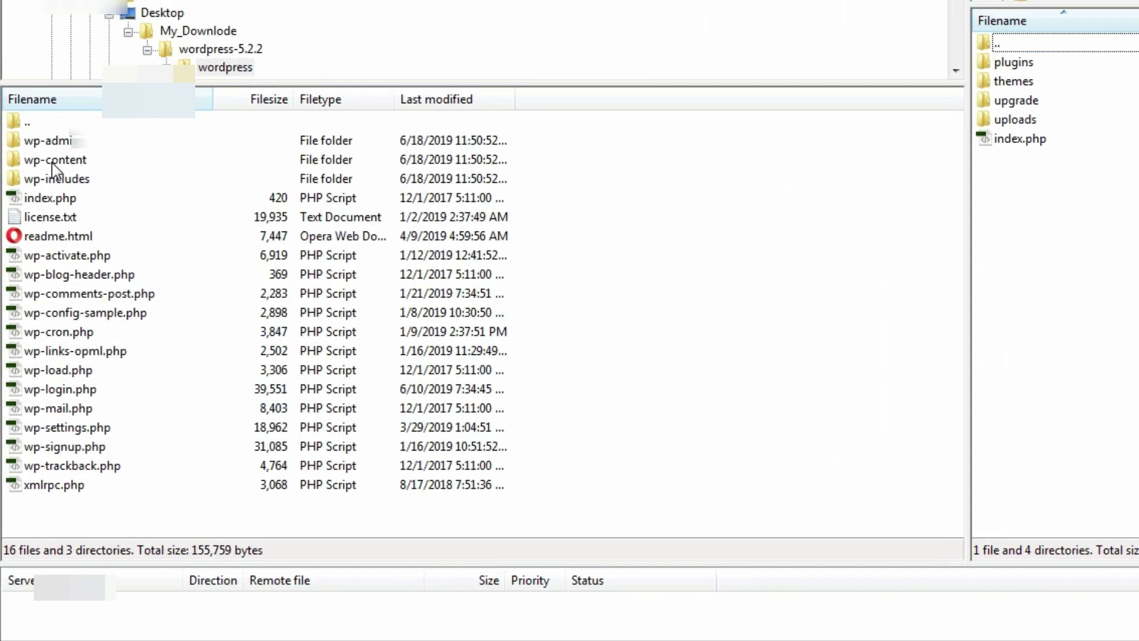
double_click(52, 161)
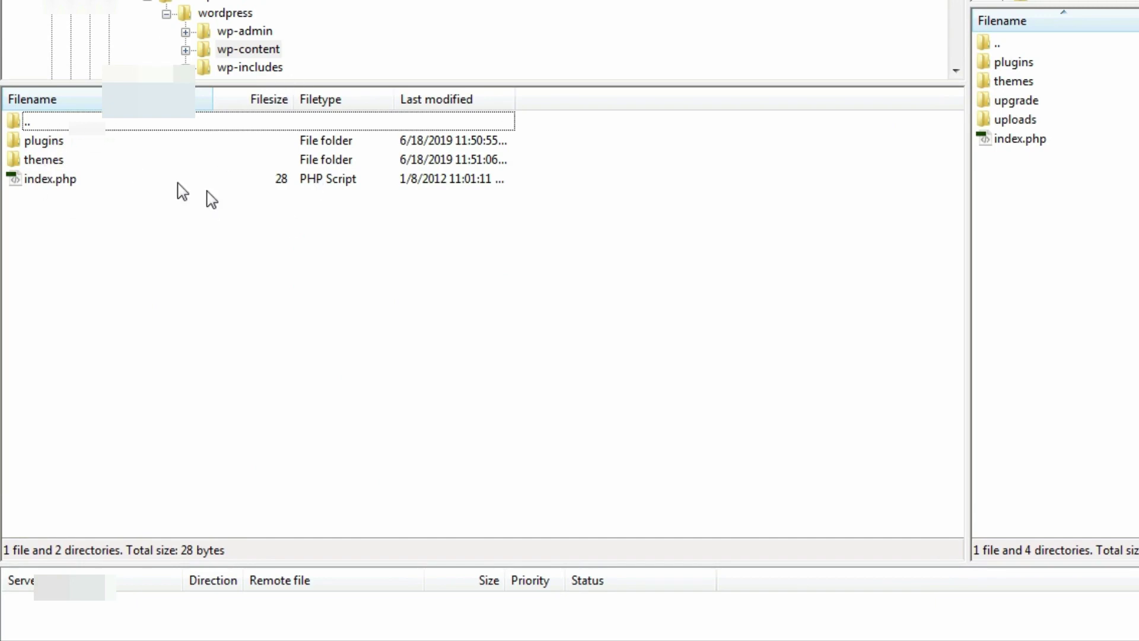
left_click_drag(207, 276, 86, 172)
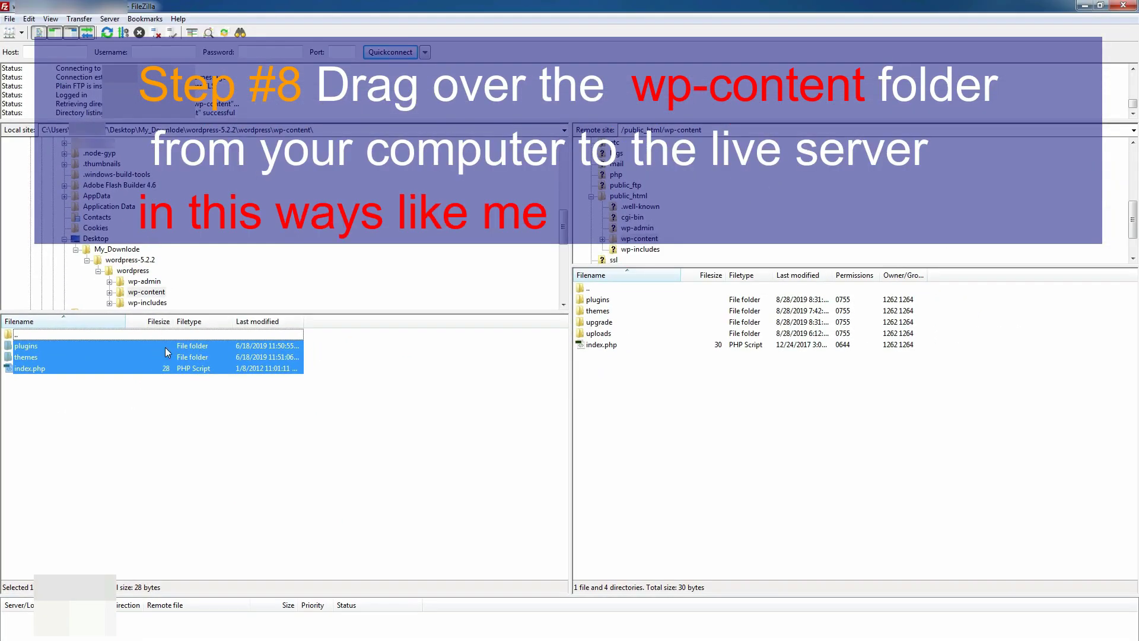
left_click_drag(92, 372, 666, 416)
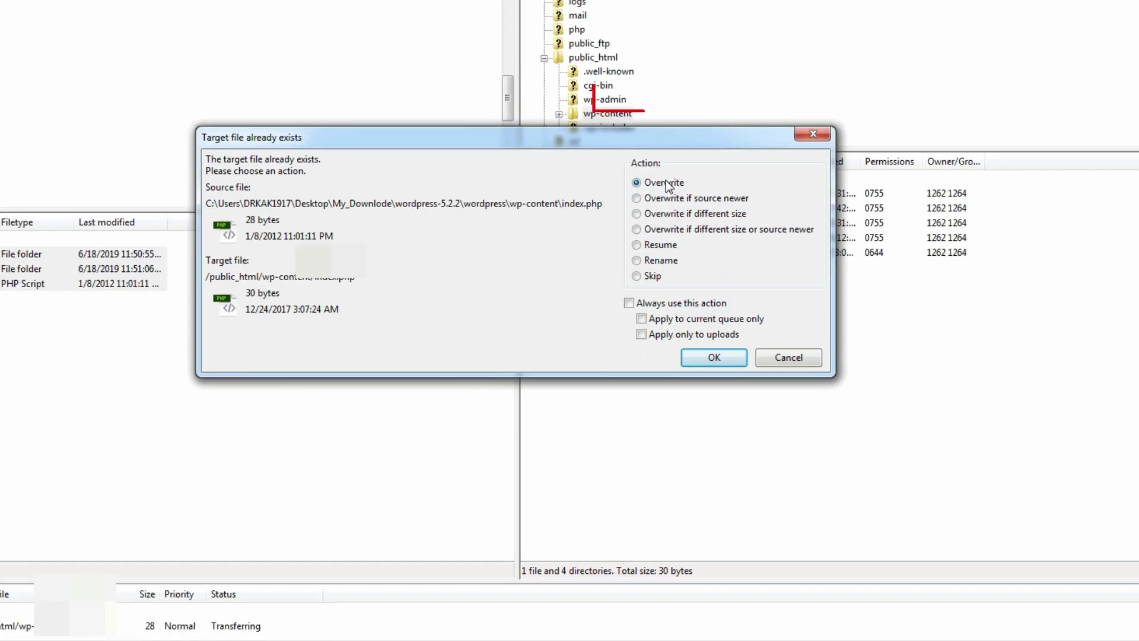
left_click(628, 303)
left_click(641, 319)
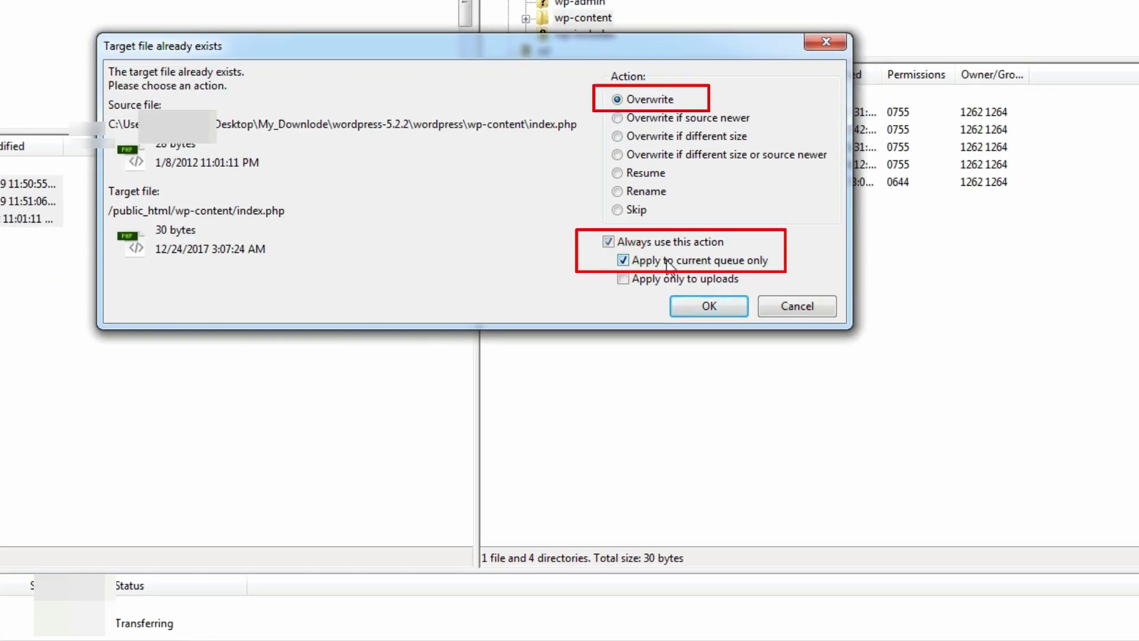
left_click(709, 309)
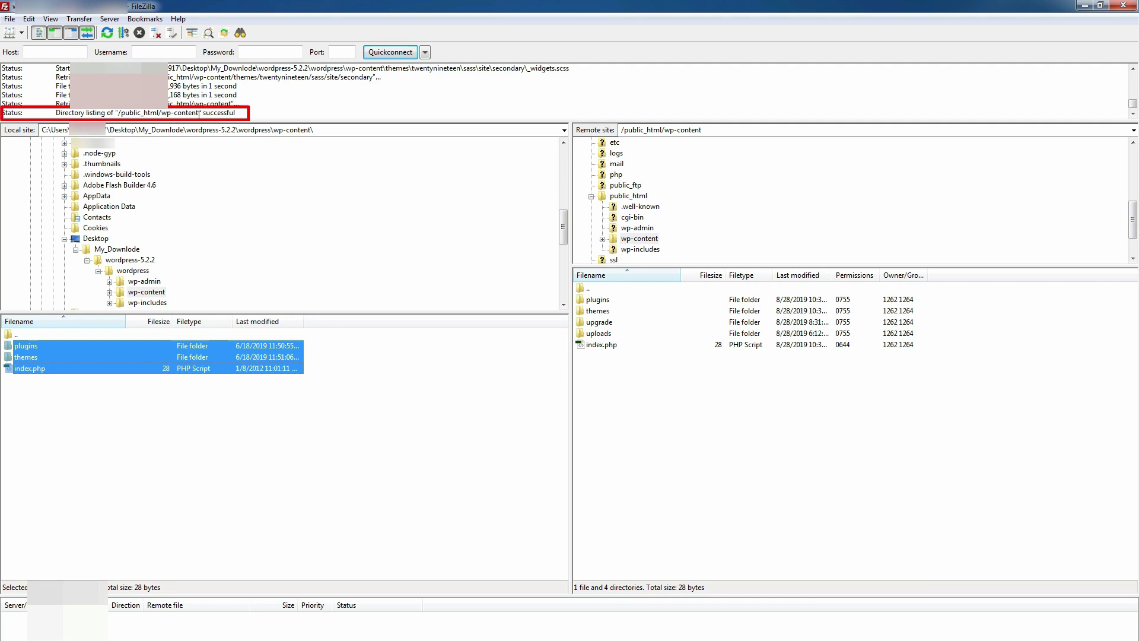
- Check the file listing of public_html on the server and disconnect from the server
left_click(628, 196)
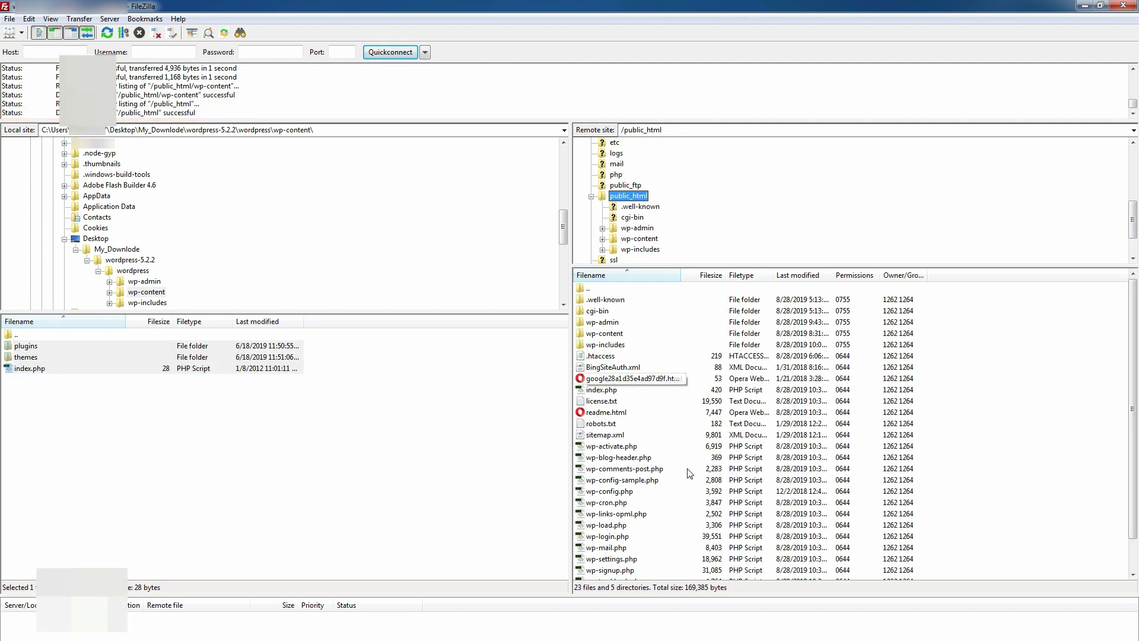
scroll(765, 478, "down", 2)
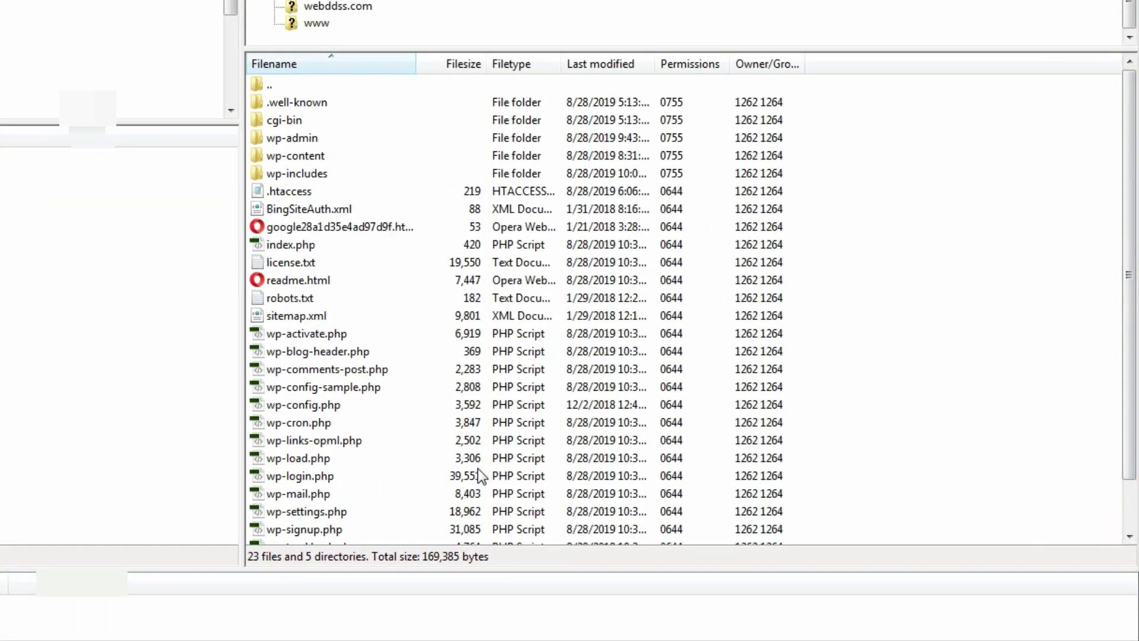
scroll(1130, 249, "down", 1)
scroll(1124, 114, "up", 1)
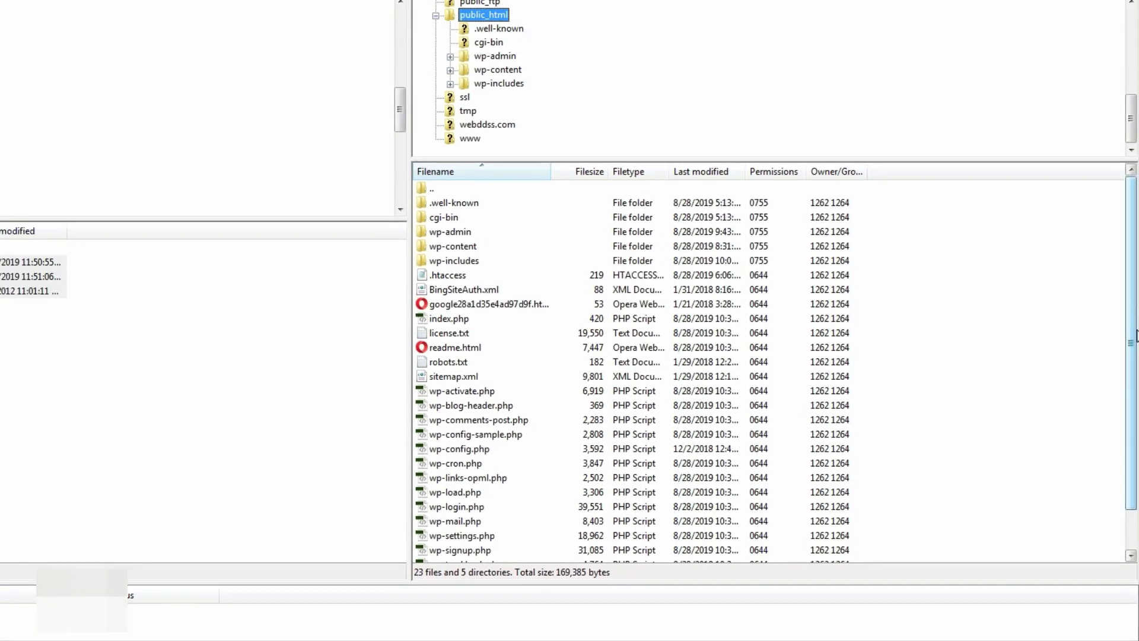
scroll(1136, 335, "down", 1)
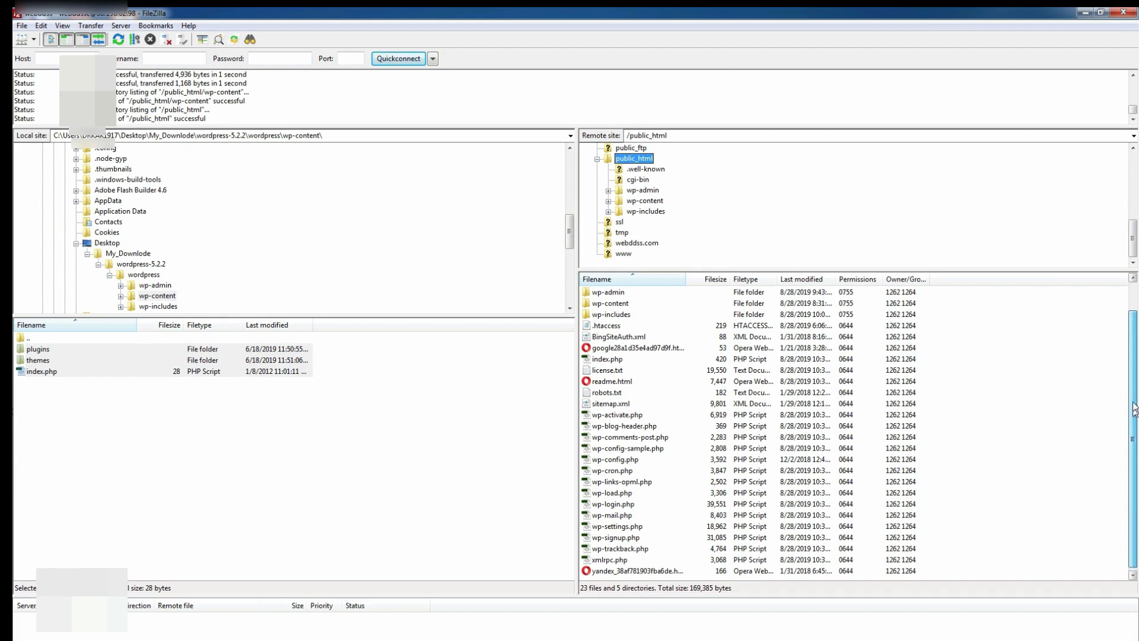
scroll(1134, 409, "up", 1)
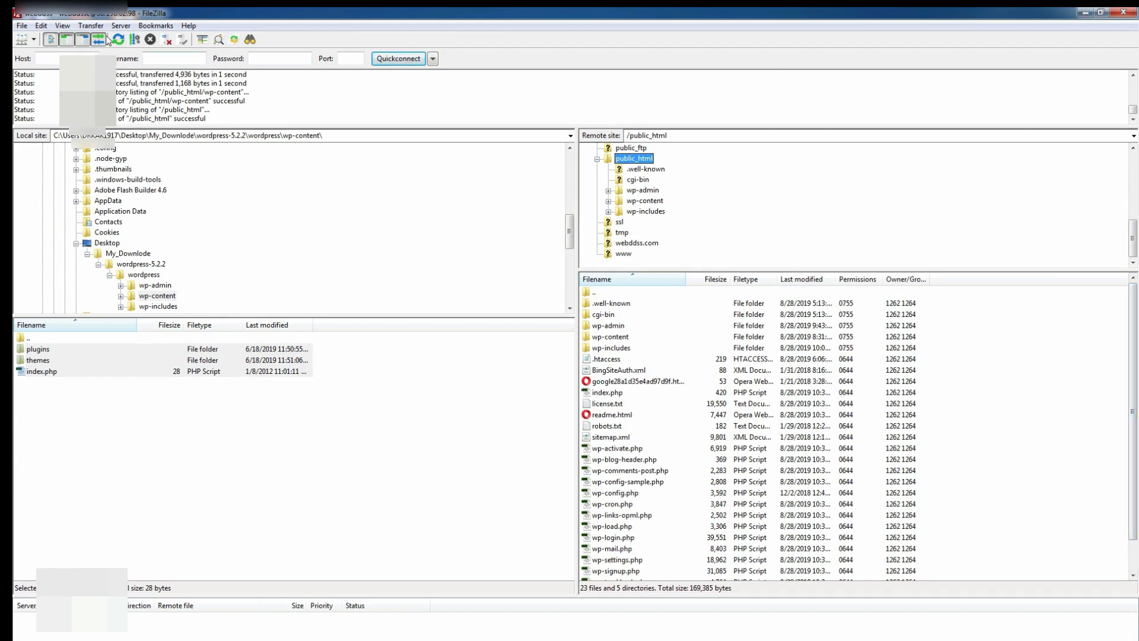
left_click(120, 26)
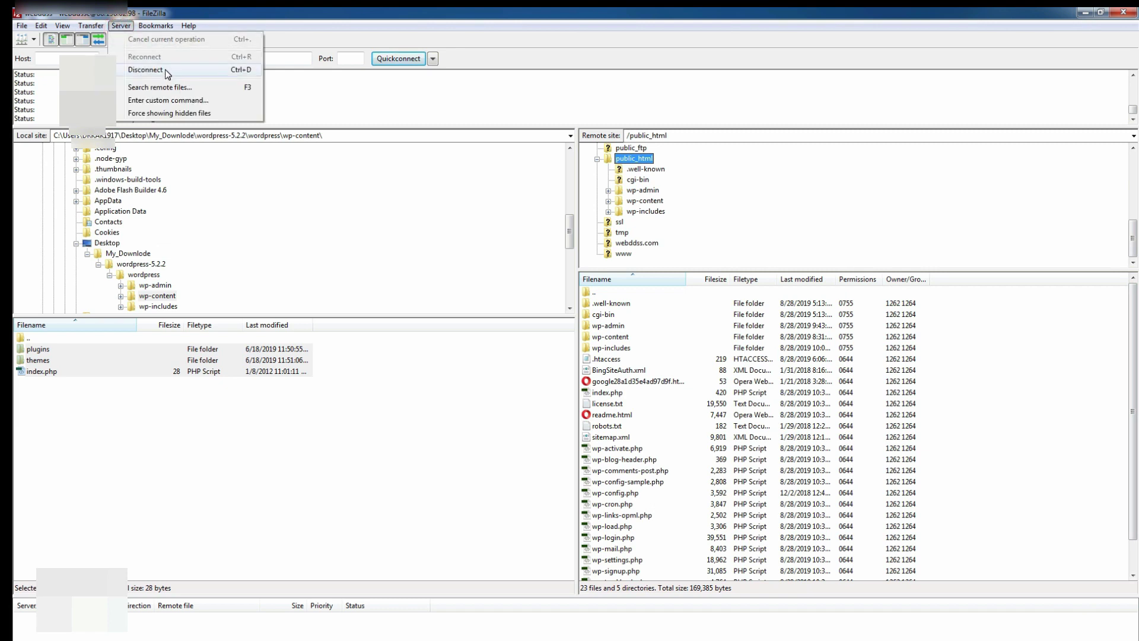
left_click(146, 70)
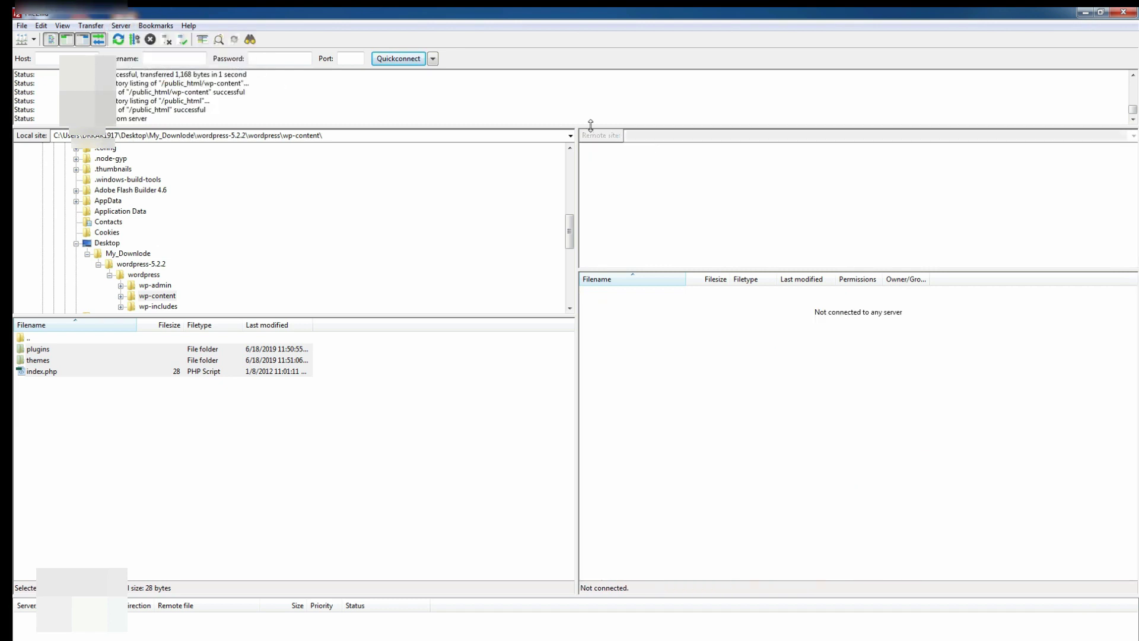
left_click(1087, 14)
- Switch to Chrome and open the WordPress login page at webddss.com/wp-admin/
double_click(71, 27)
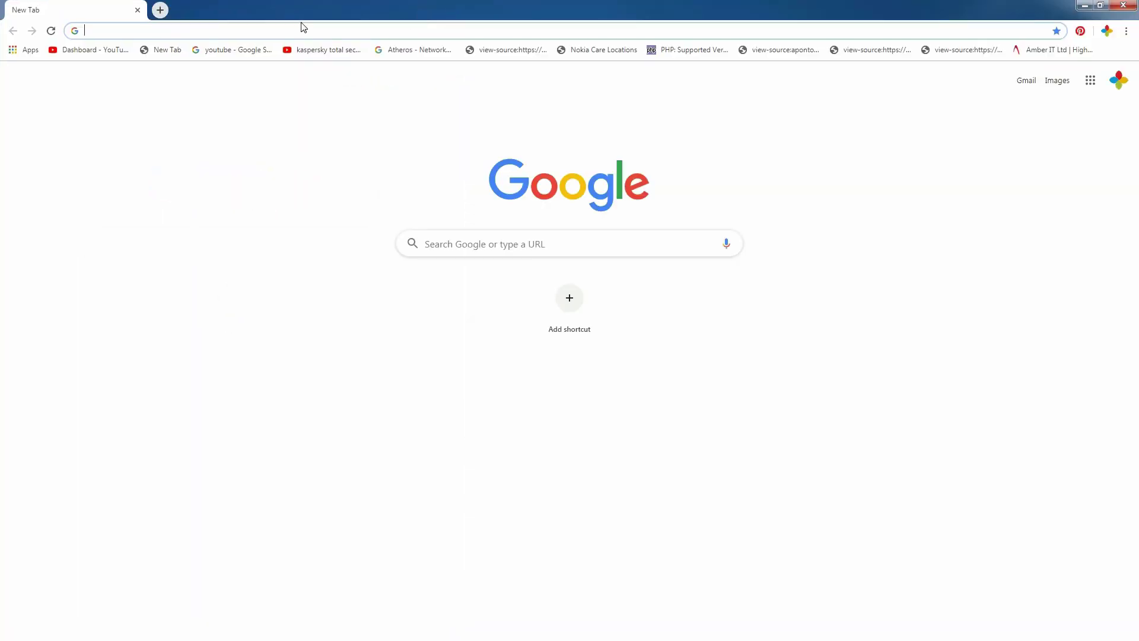
left_click(303, 27)
type("webddss.com")
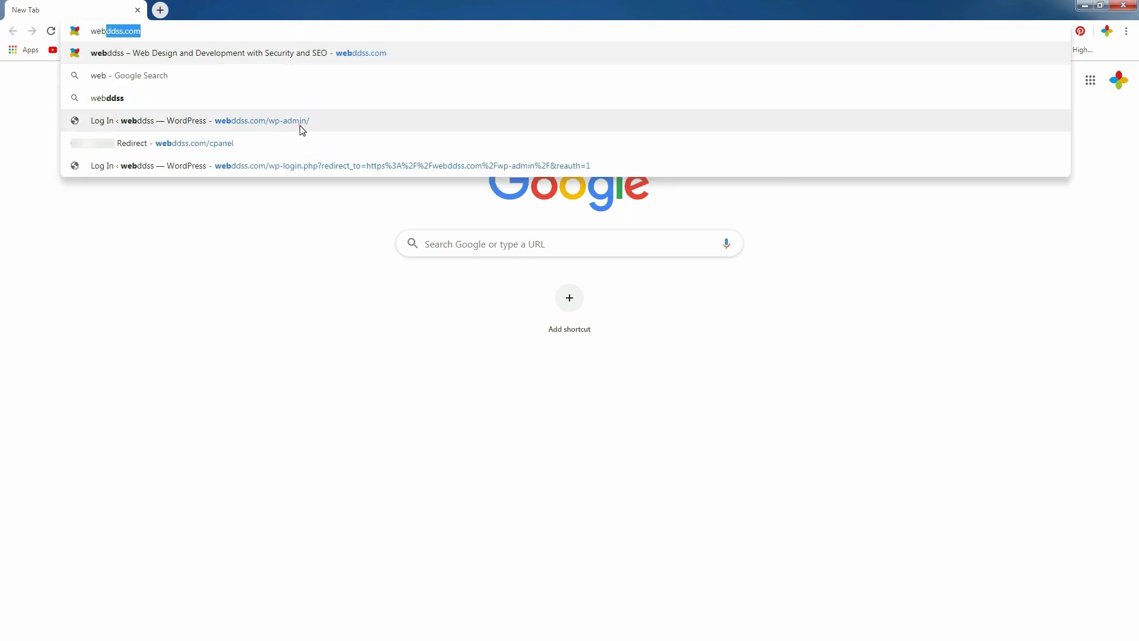
left_click(301, 123)
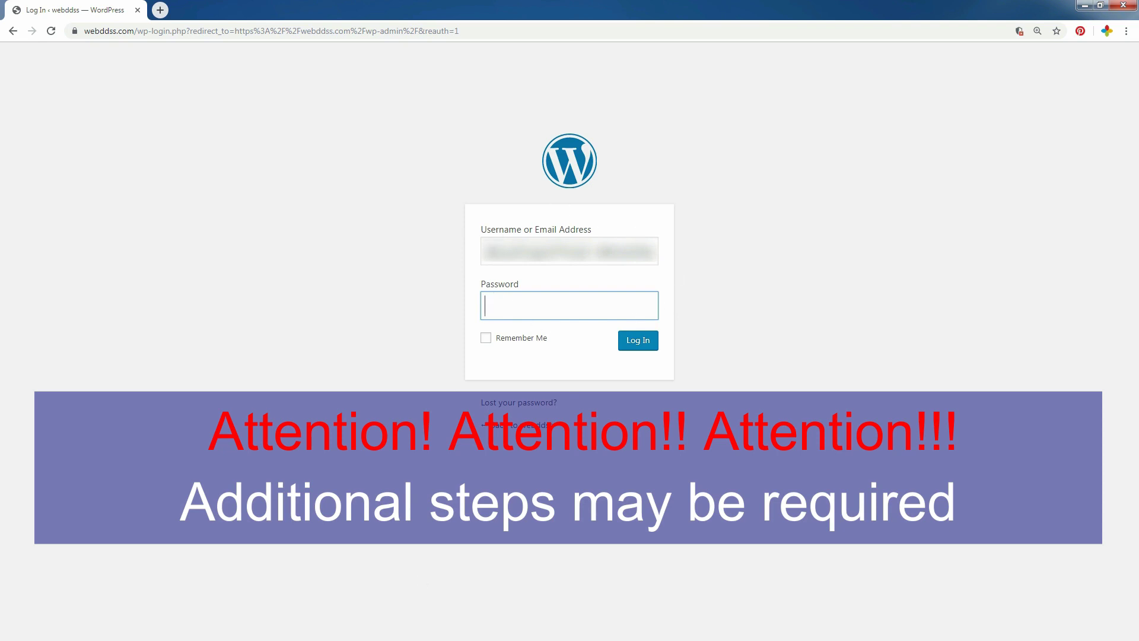
- Log in to the WordPress site by pasting the account password, with Remember Me enabled
right_click(592, 306)
left_click(627, 362)
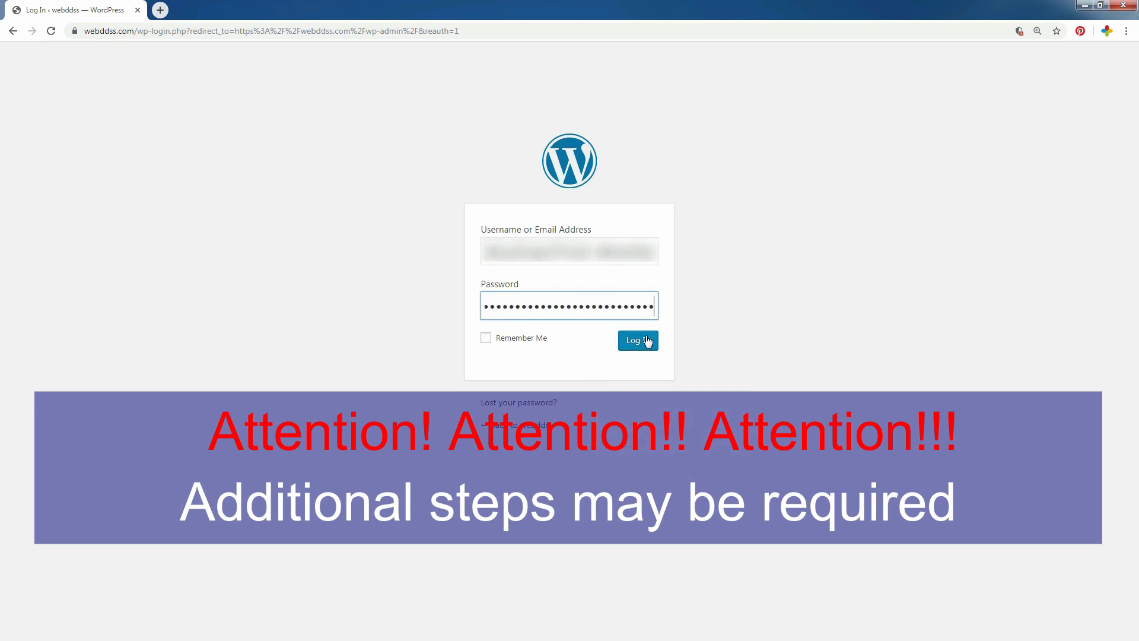
left_click(485, 341)
left_click(646, 343)
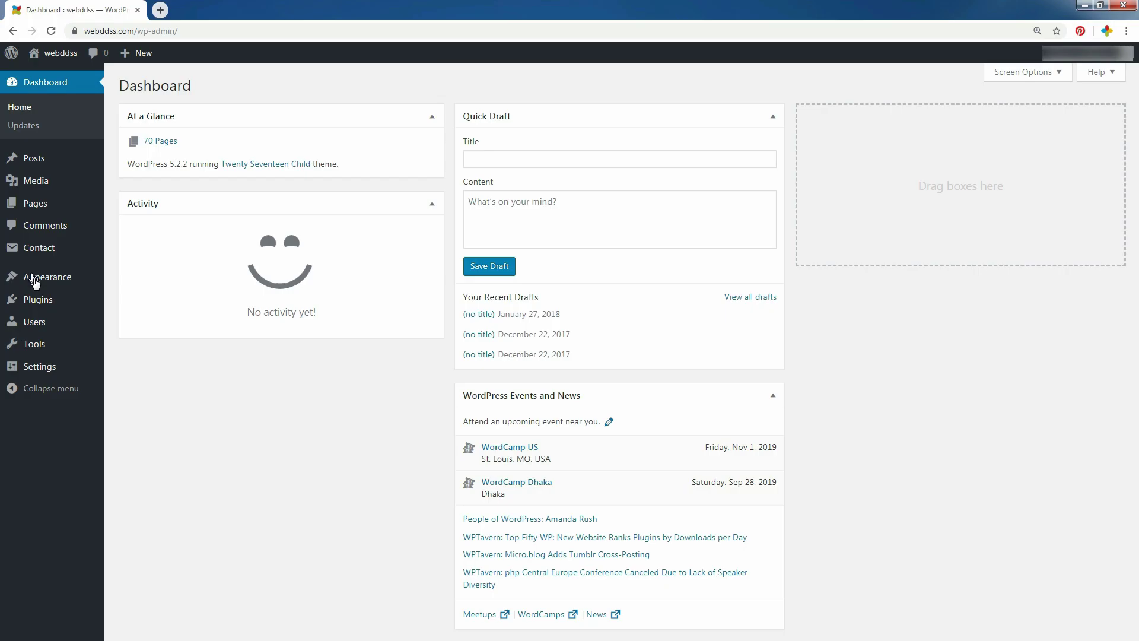
- Refresh the permalink settings by switching the structure to Plain and back to Post name, and save the changes
mouse_move(35, 283)
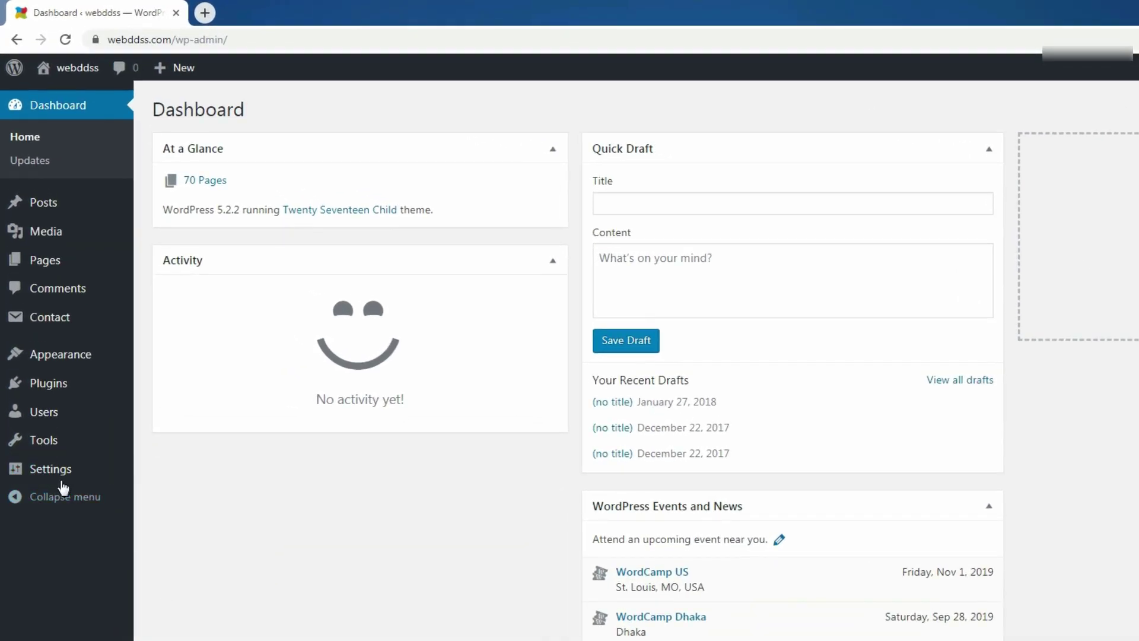
mouse_move(25, 473)
left_click(197, 593)
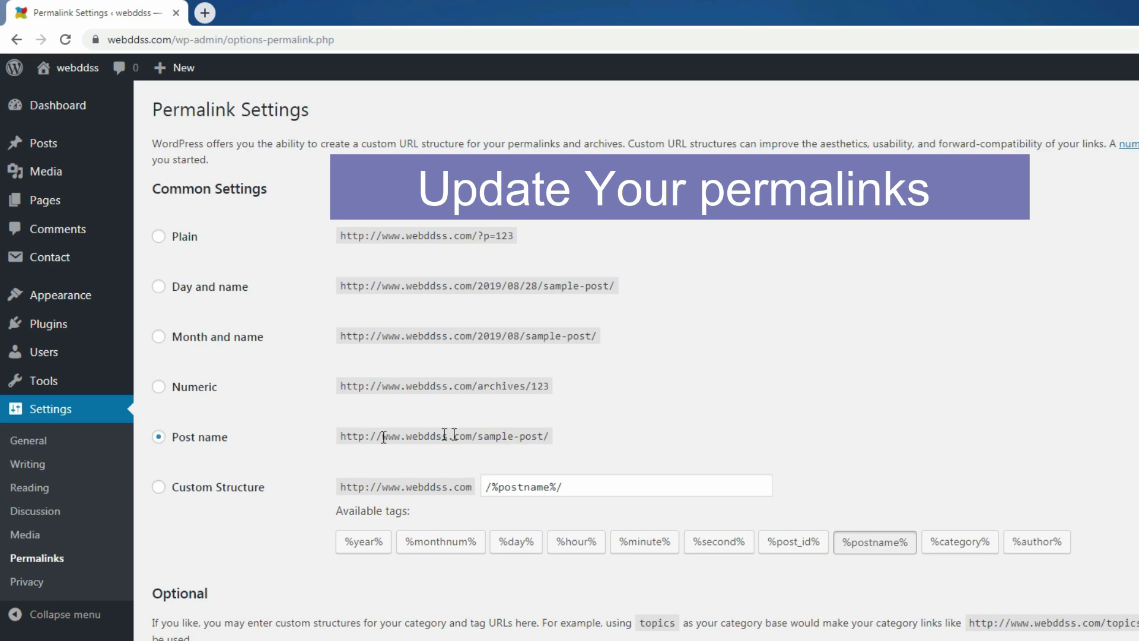
left_click(161, 242)
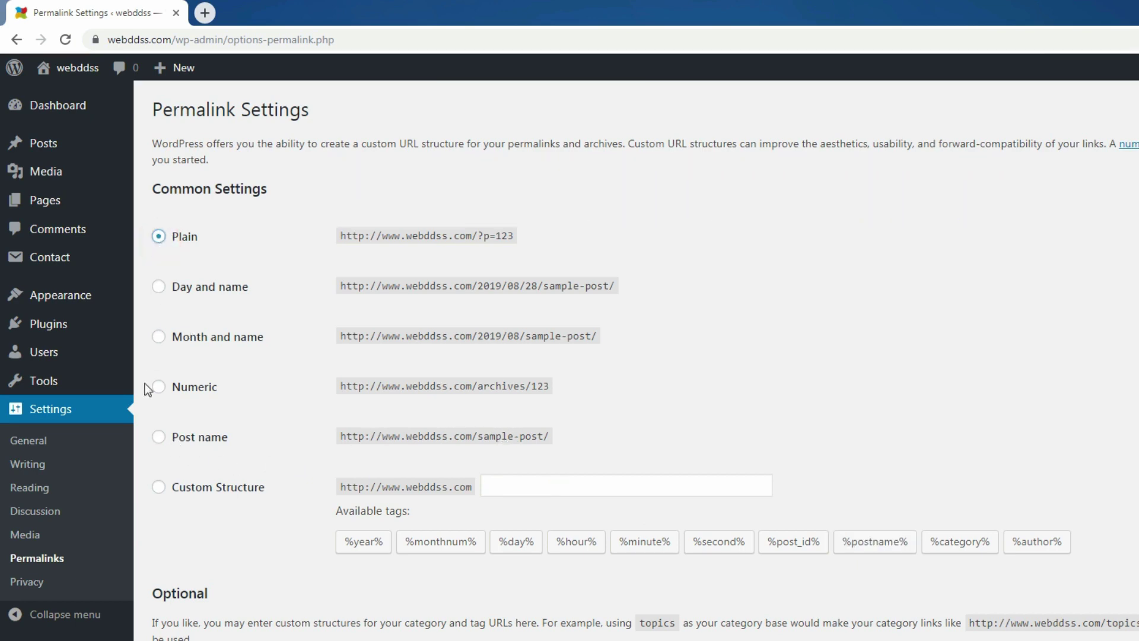
left_click(159, 438)
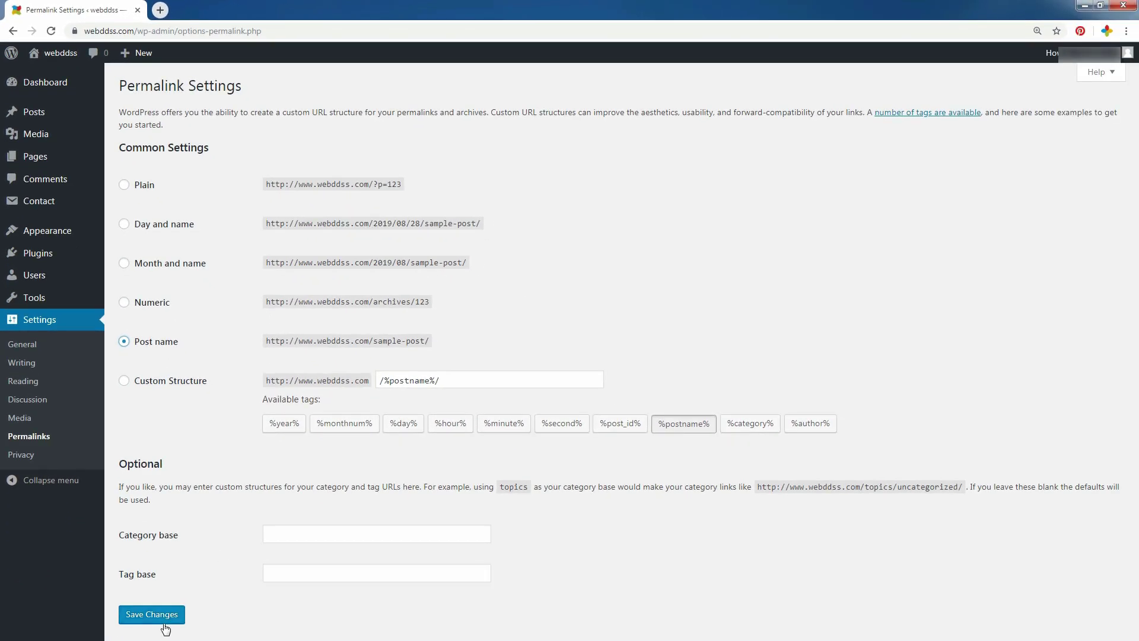
left_click(167, 616)
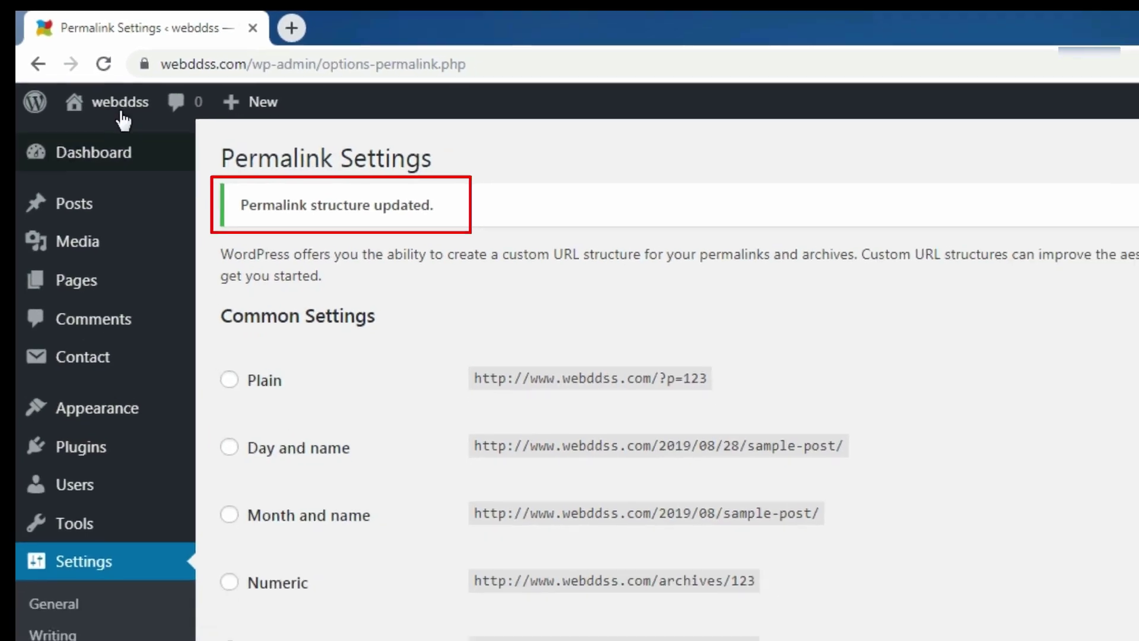
- Visit the live site and look through its home page from the header down to the footer
mouse_move(172, 141)
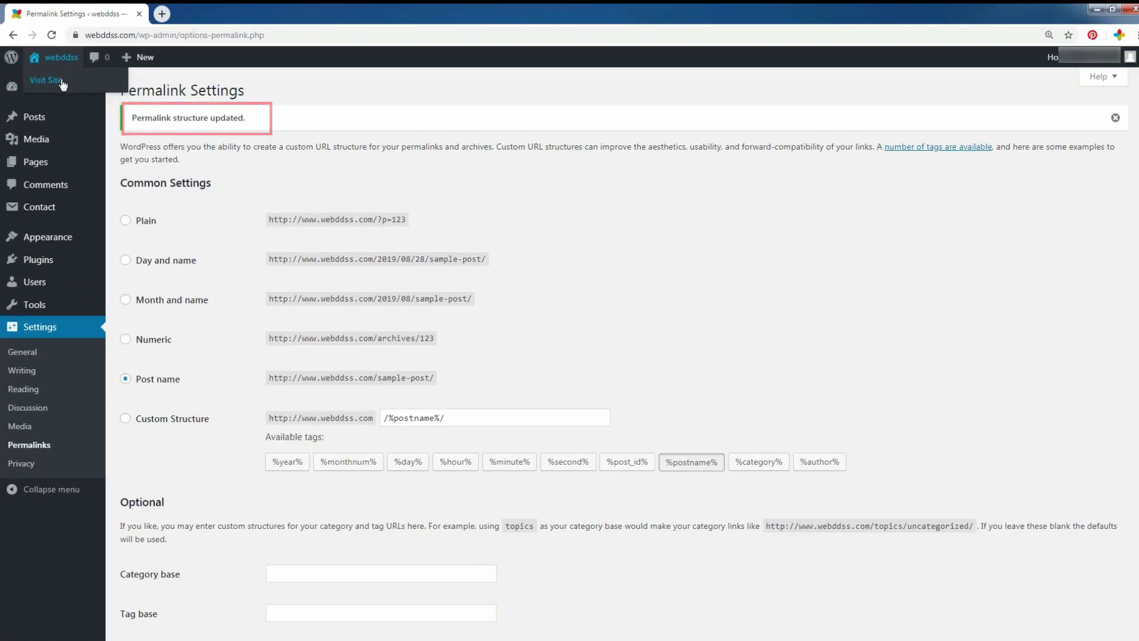
left_click(62, 83)
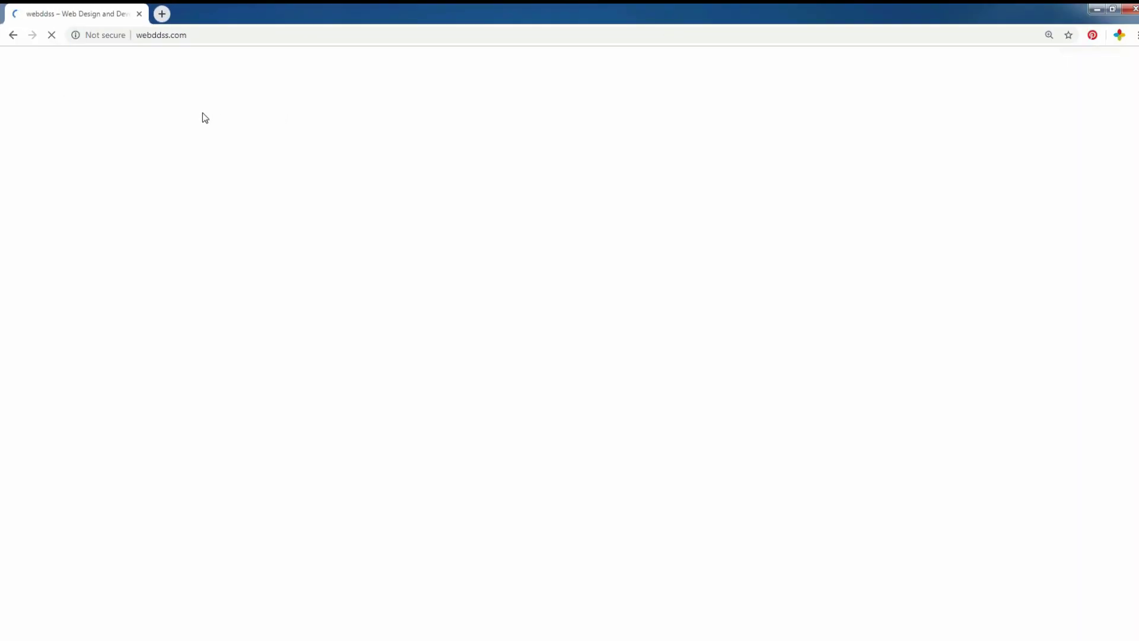
scroll(533, 313, "down", 10)
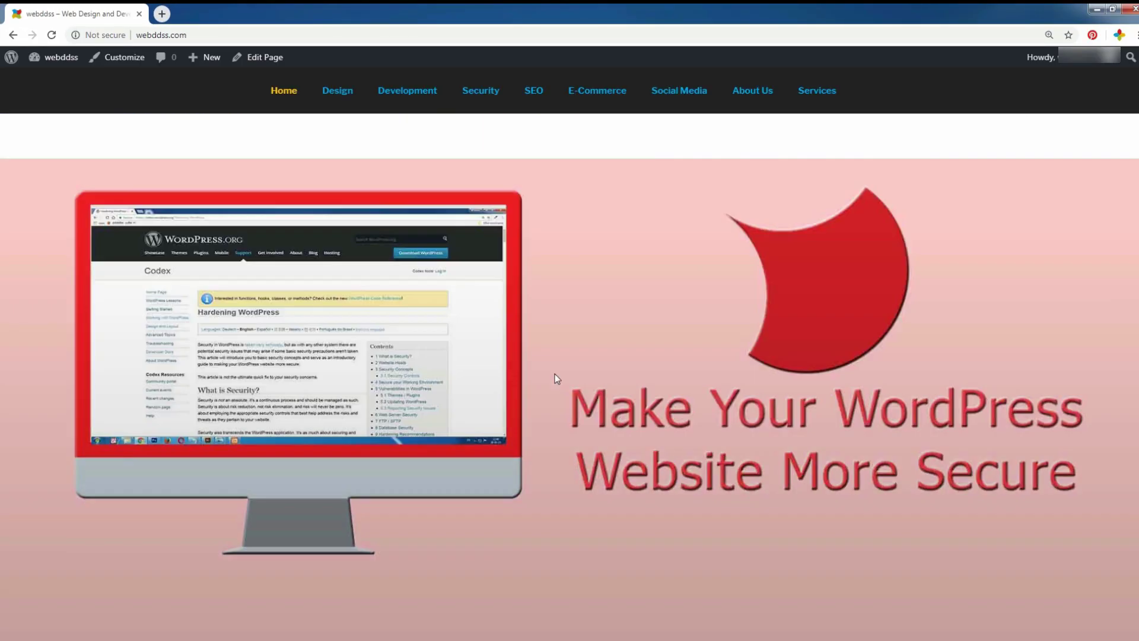
scroll(557, 369, "down", 8)
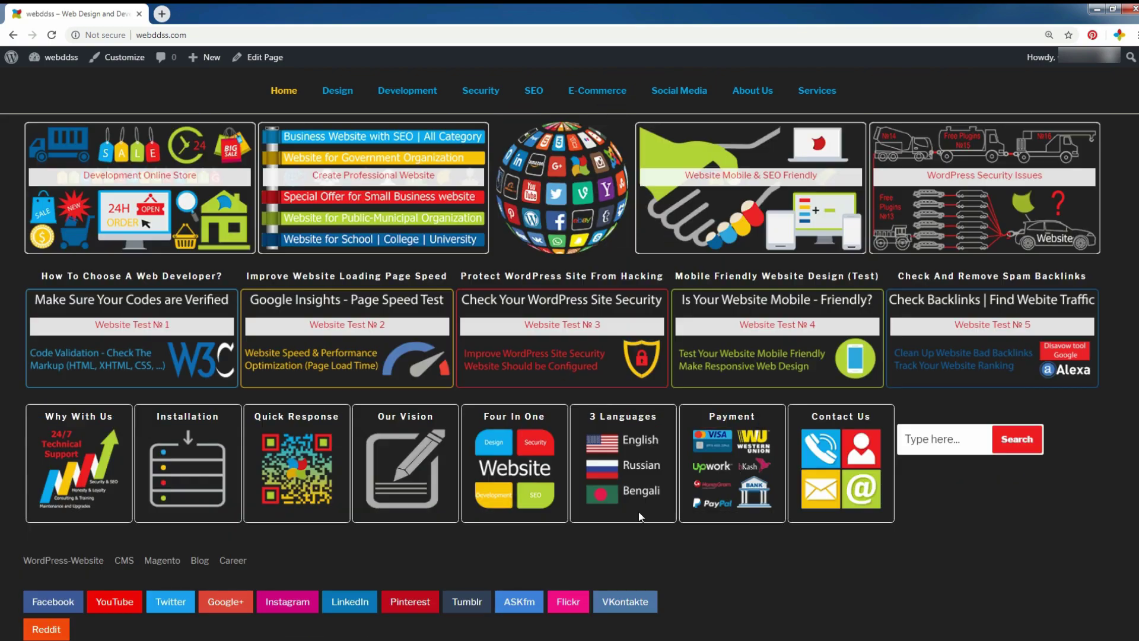
scroll(1104, 385, "up", 15)
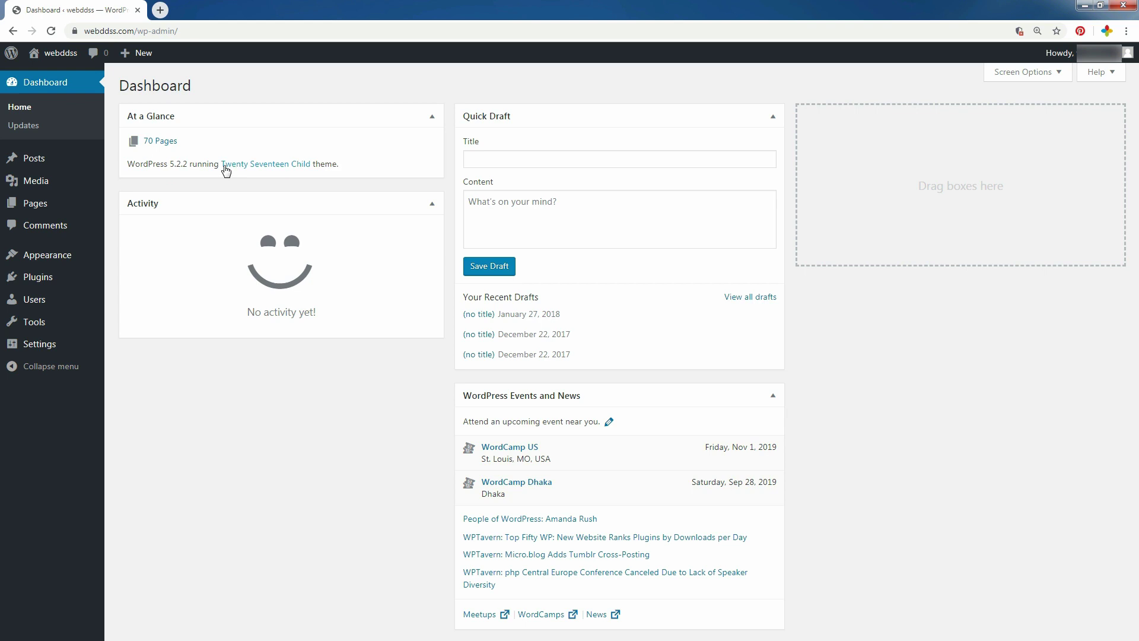
- Reload the dashboard and check the WordPress Updates page for core, plugin and theme updates
left_click(41, 86)
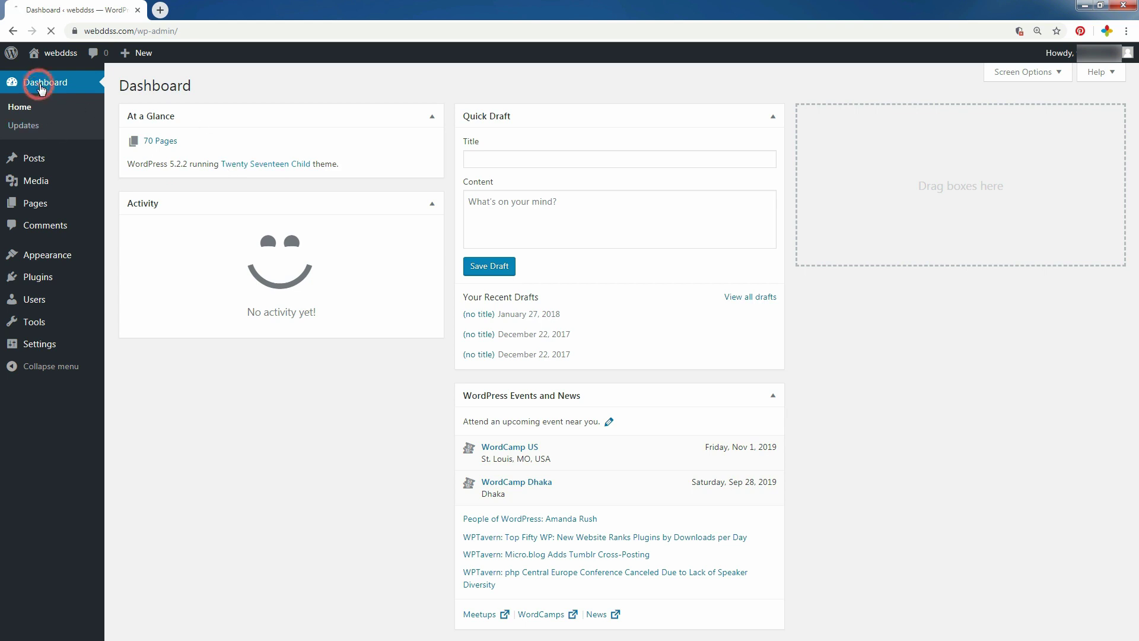
left_click(33, 130)
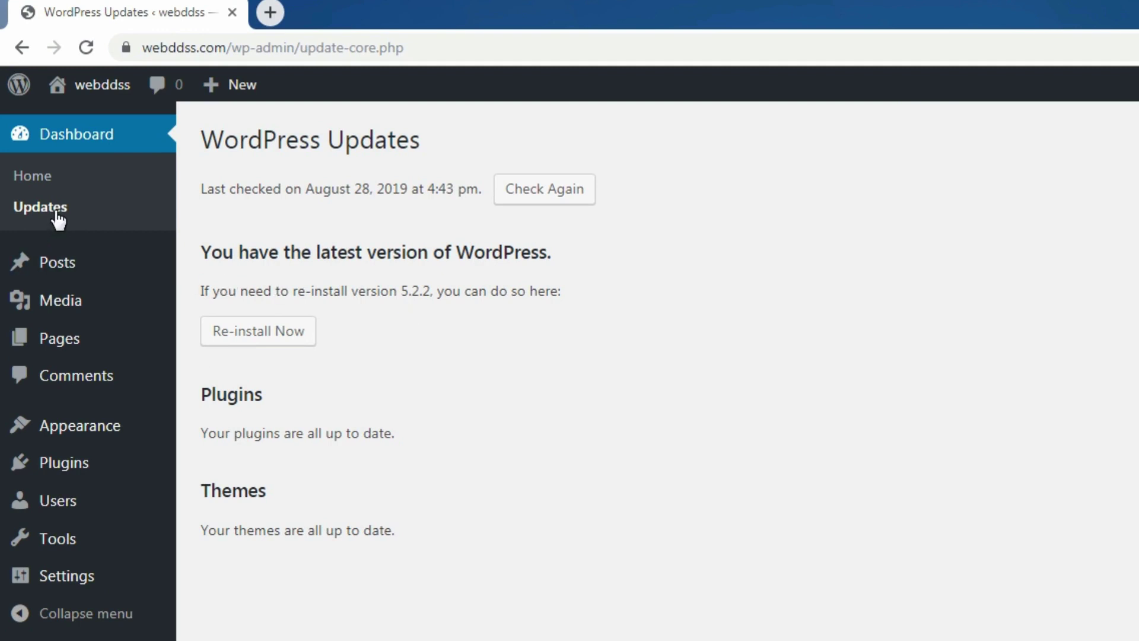
left_click(65, 135)
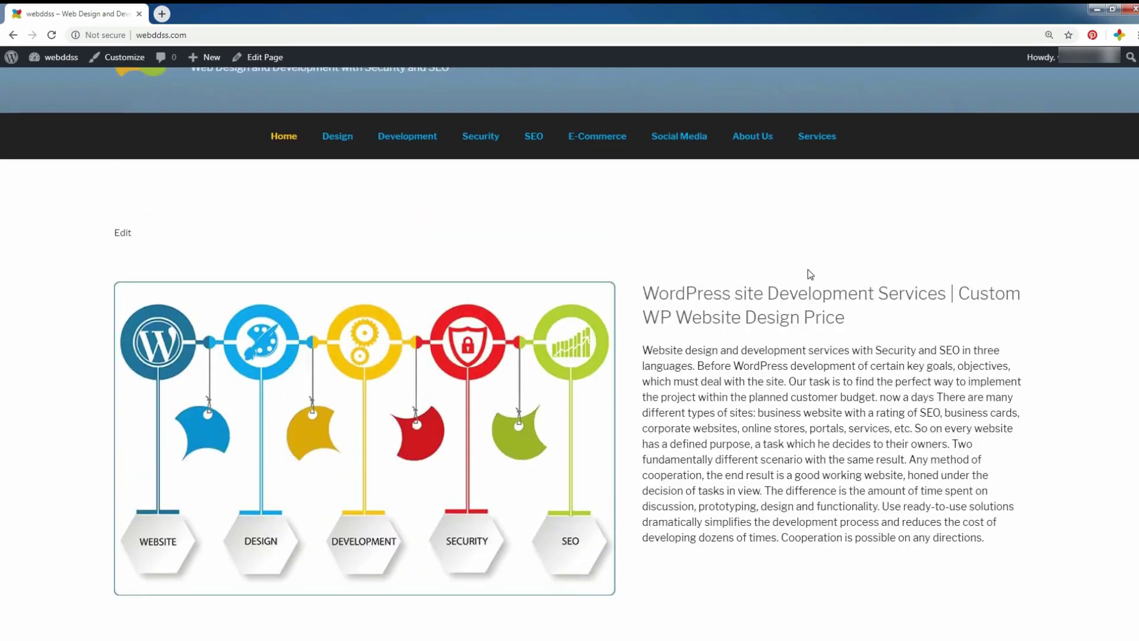
- Examine the live site's header and the entries of its Services dropdown on the home page
scroll(811, 274, "up", 3)
mouse_move(824, 321)
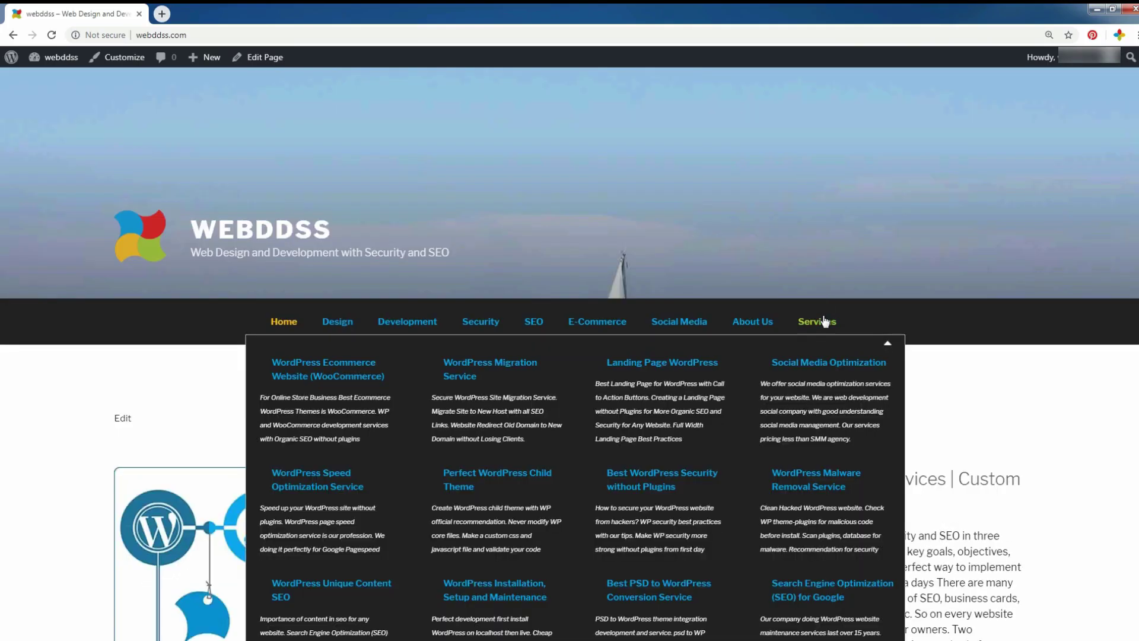
scroll(824, 320, "down", 4)
mouse_move(828, 101)
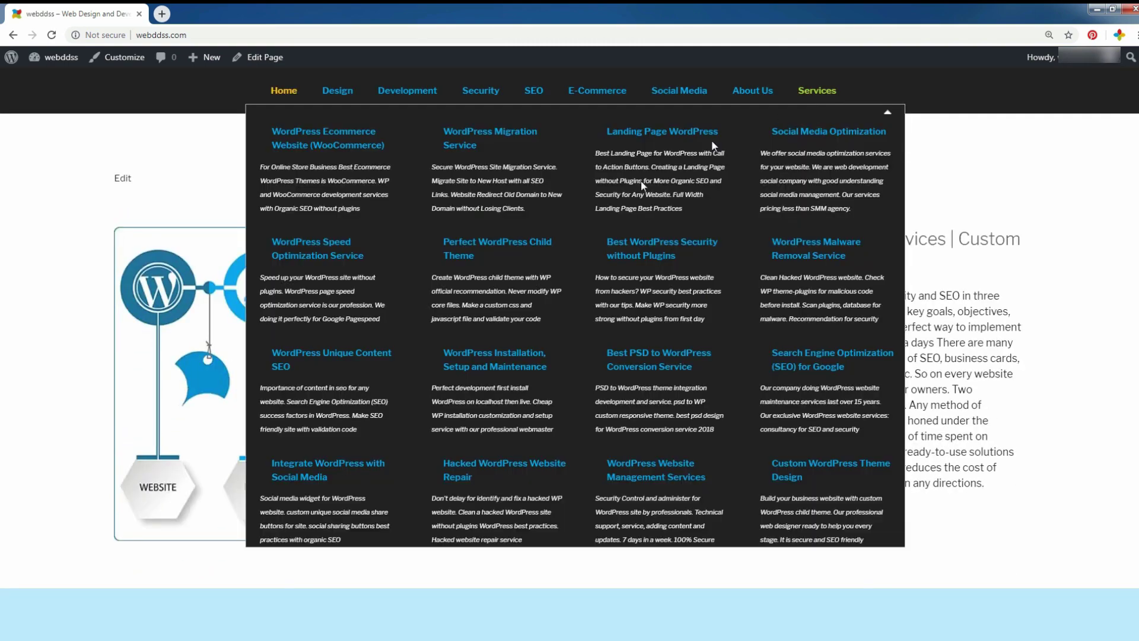
scroll(701, 351, "up", 4)
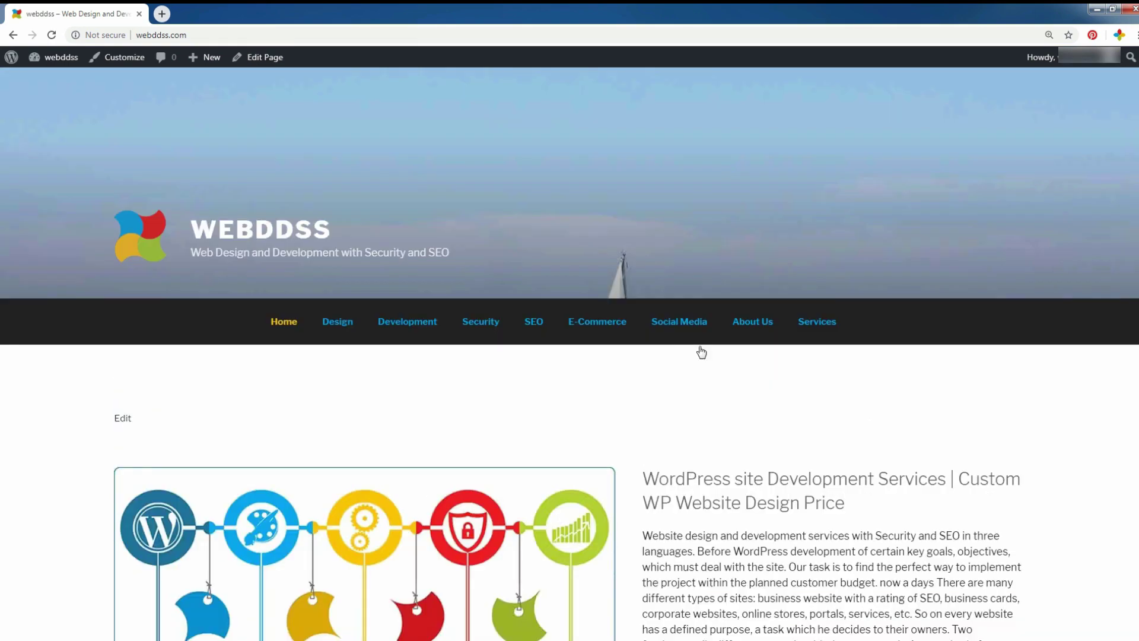
scroll(682, 352, "up", 7)
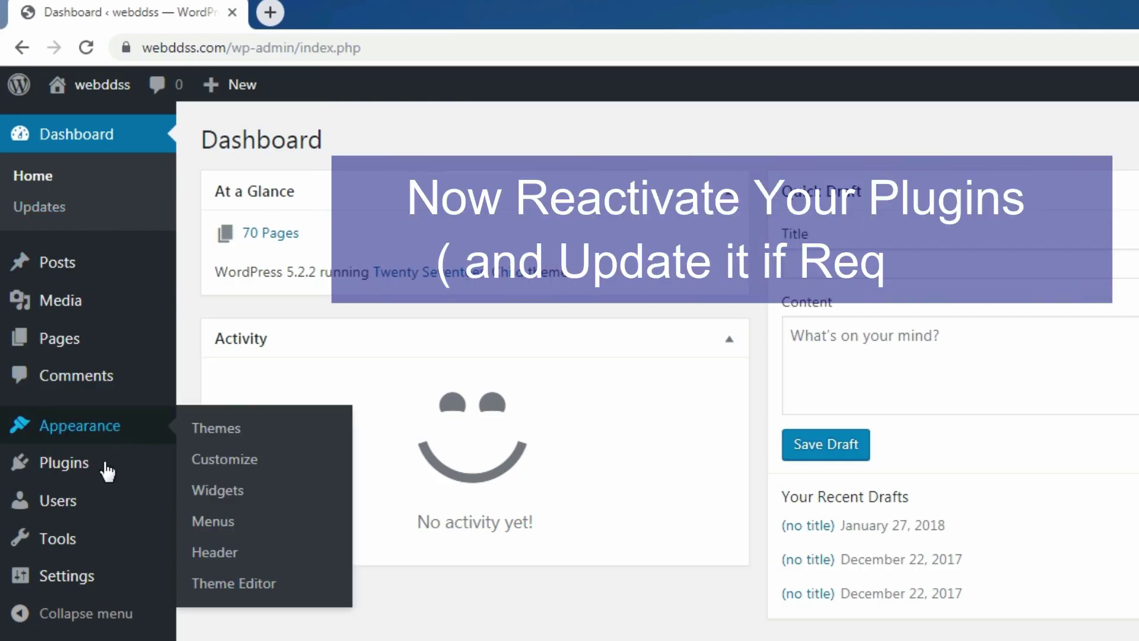
- Open the list of installed plugins and activate Contact Form 7
mouse_move(102, 475)
left_click(253, 472)
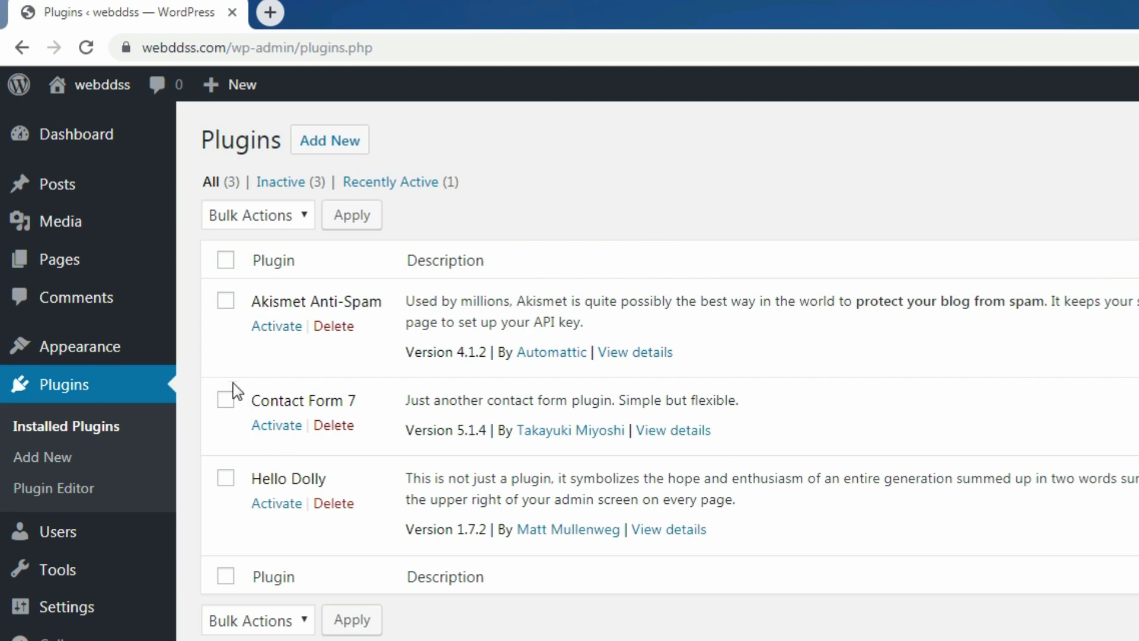
left_click(225, 399)
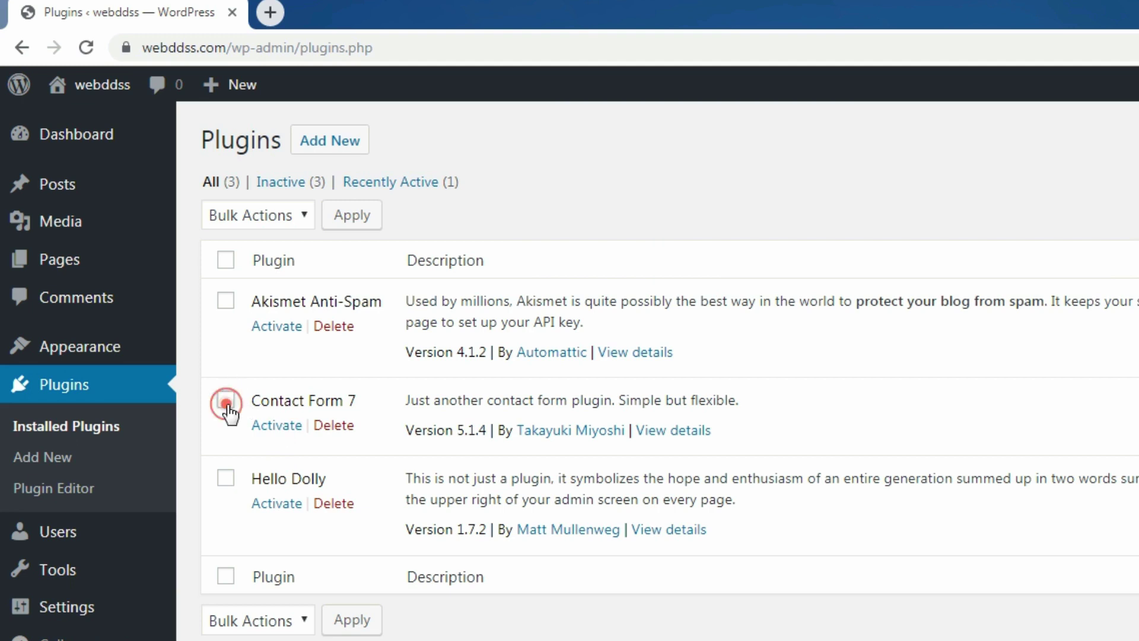
left_click(291, 426)
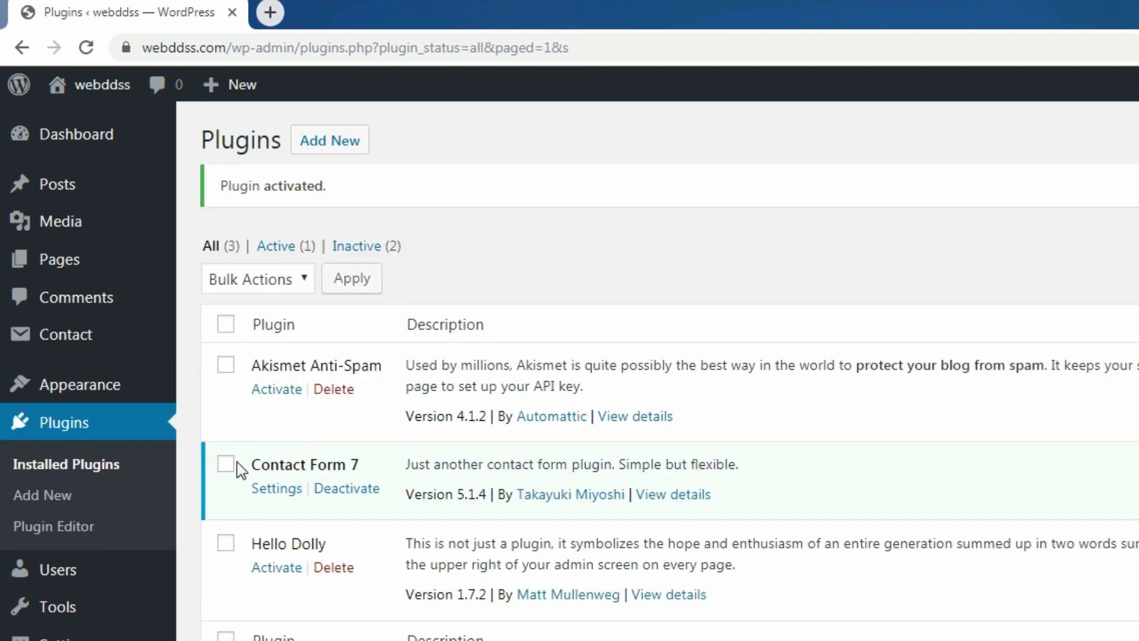
- Delete the inactive Akismet Anti-Spam and Hello Dolly plugins together with the Delete bulk action
left_click(225, 364)
left_click(225, 542)
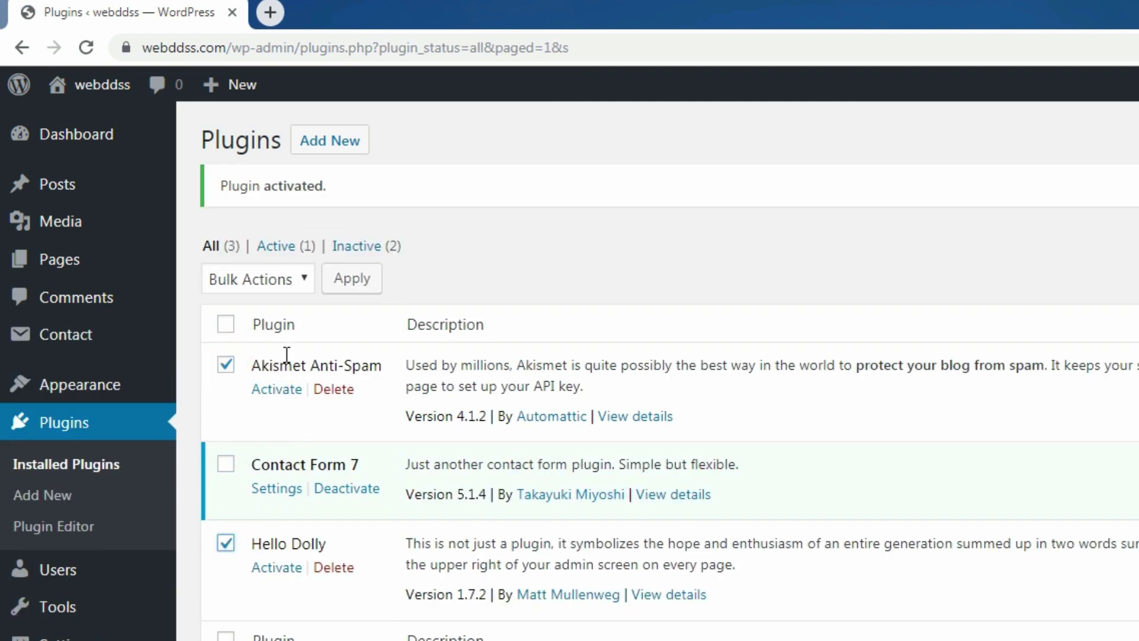
left_click(306, 284)
left_click(273, 394)
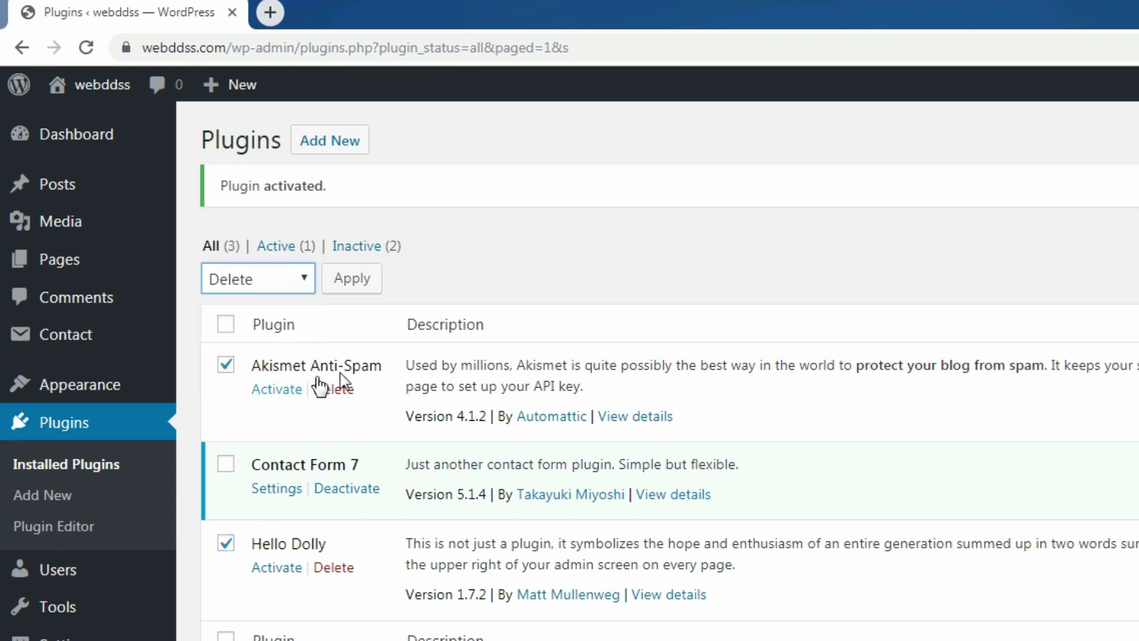
left_click(361, 284)
left_click(1046, 188)
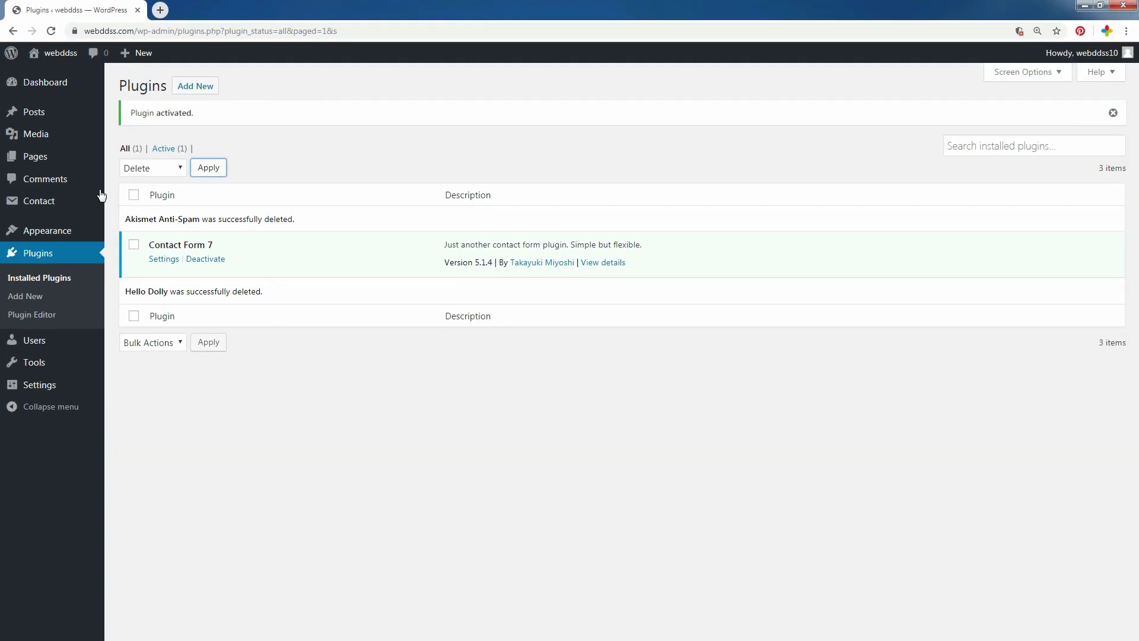
- Visit the live site again and check the home page down to the footer, plus the Services dropdown
mouse_move(60, 53)
left_click(64, 79)
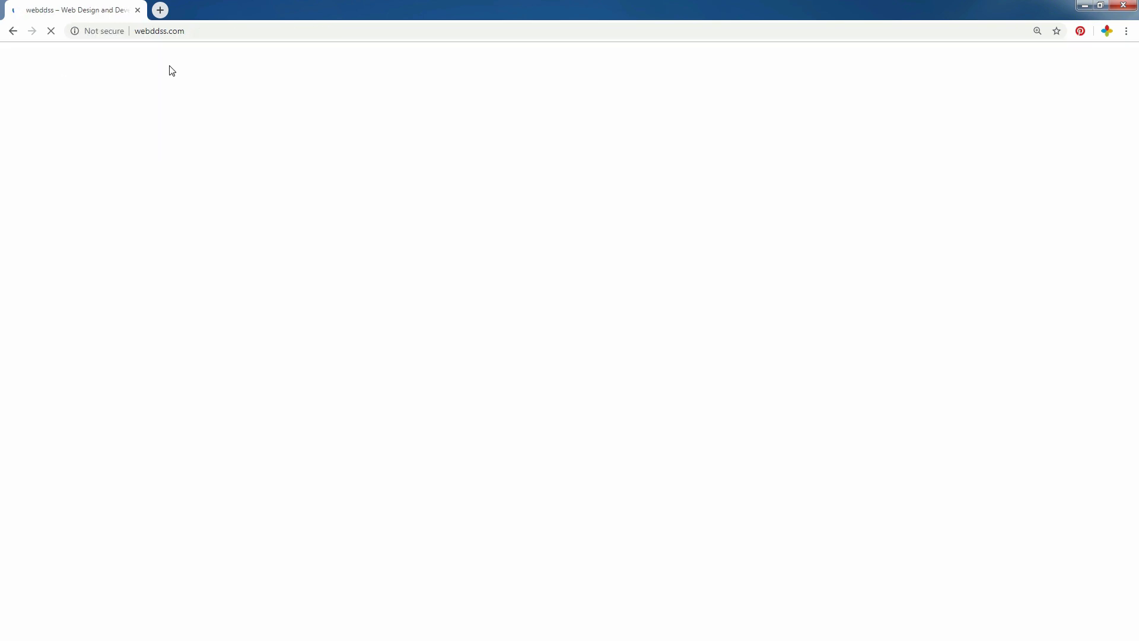
scroll(243, 237, "down", 2)
scroll(479, 337, "up", 2)
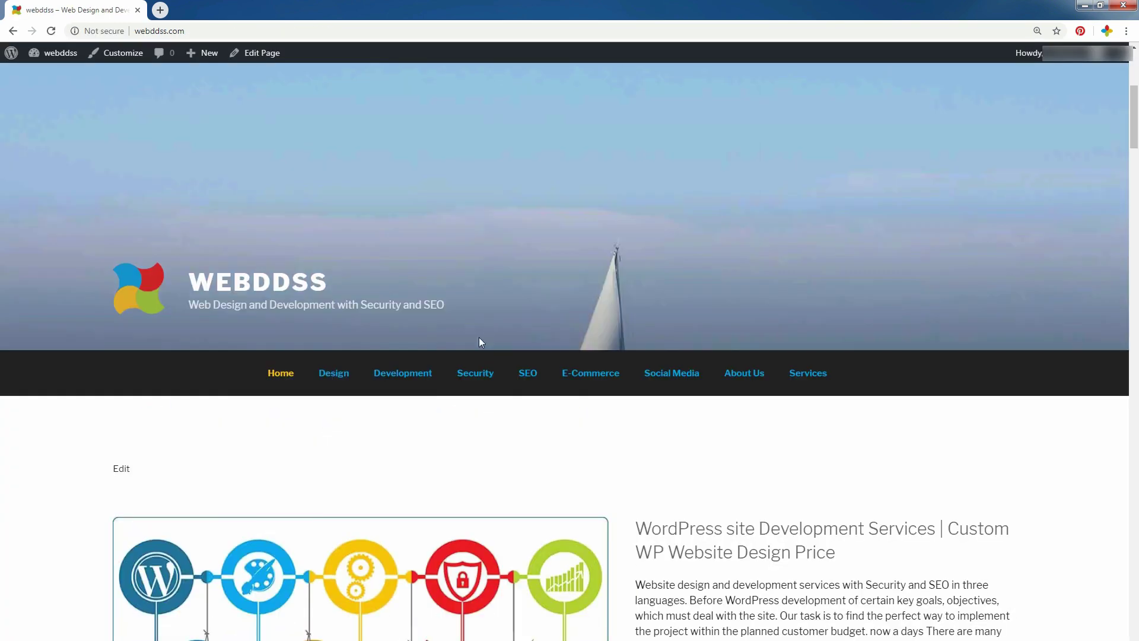
scroll(667, 280, "down", 15)
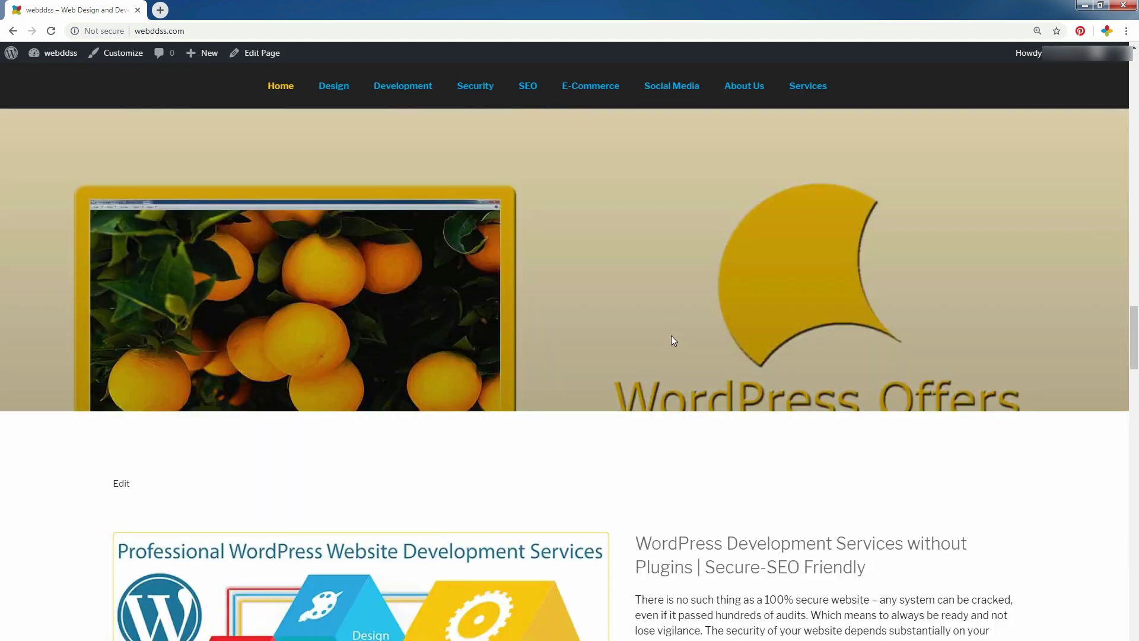
scroll(672, 338, "down", 20)
scroll(609, 514, "up", 2)
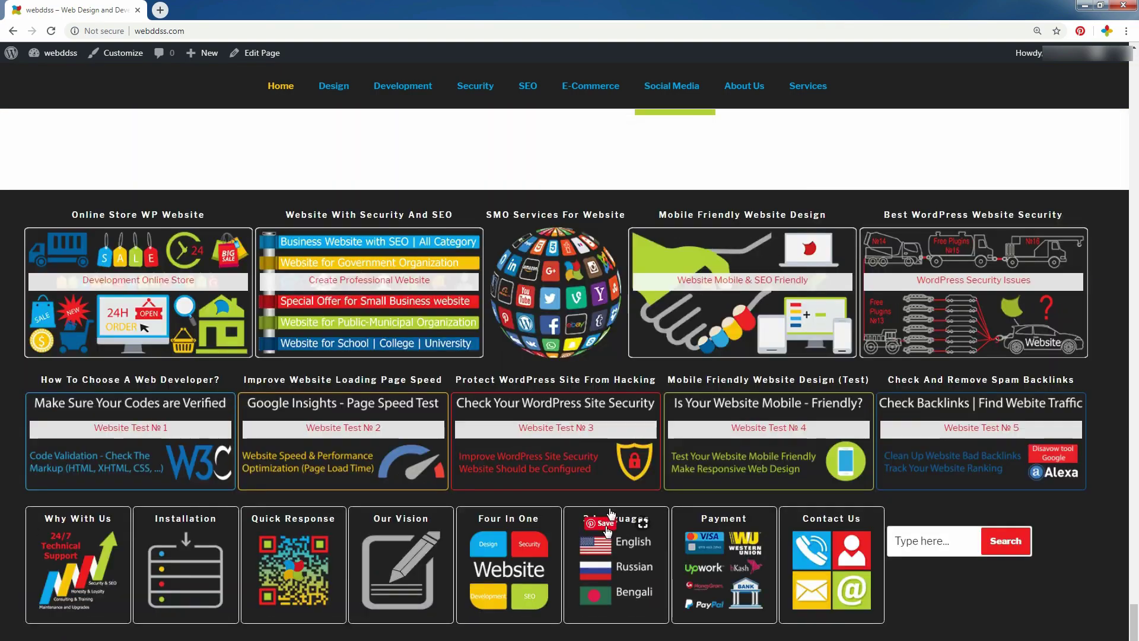
scroll(609, 514, "up", 20)
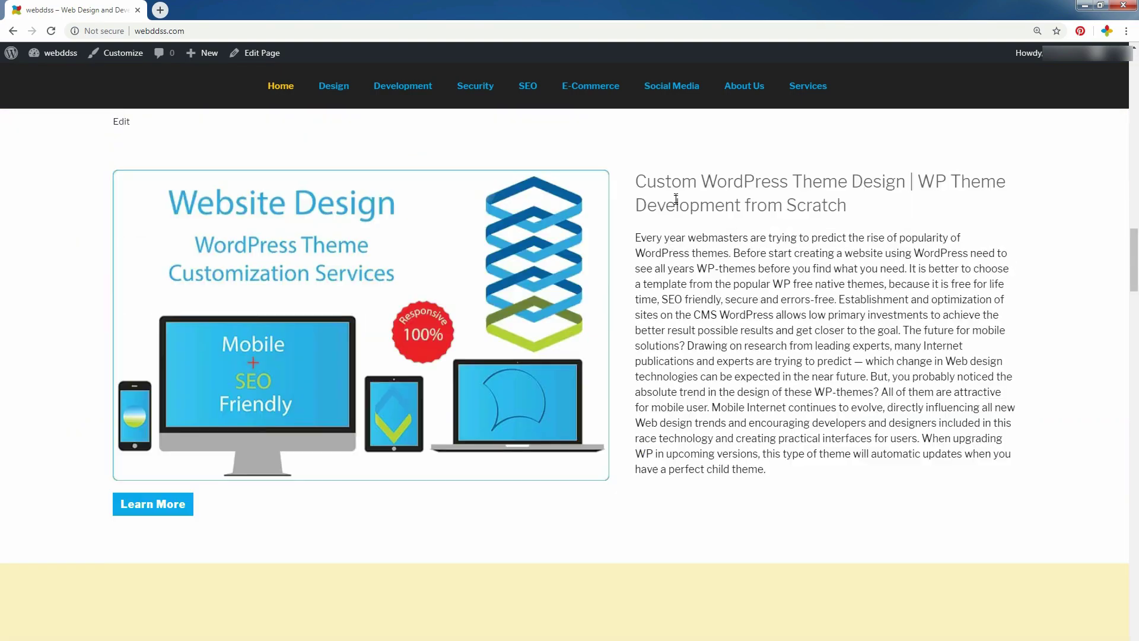
mouse_move(817, 91)
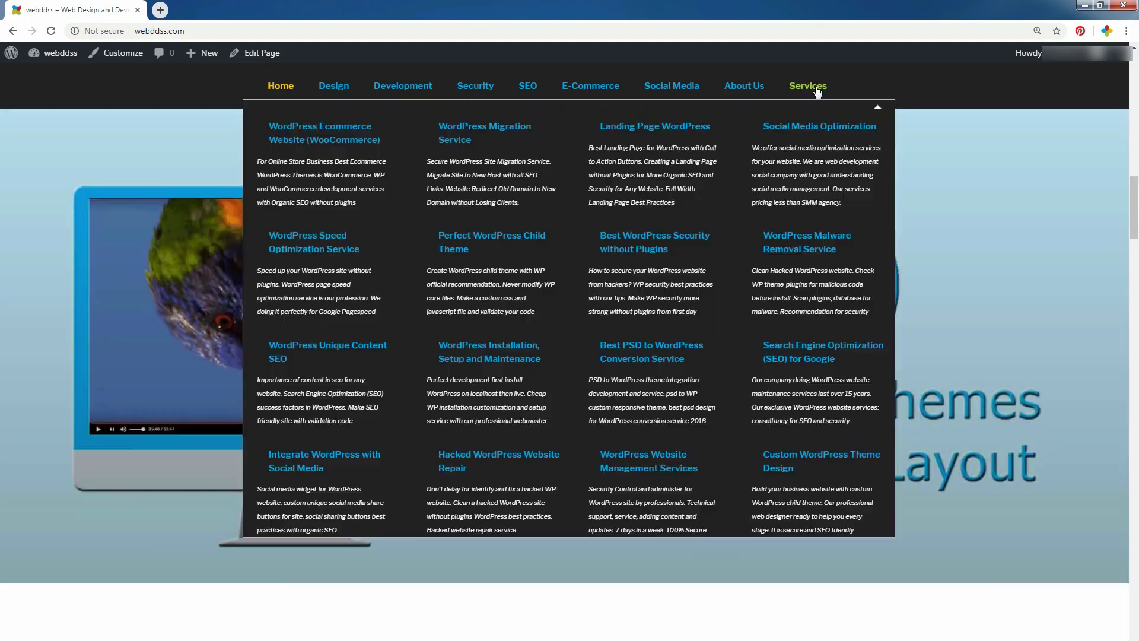
mouse_move(53, 54)
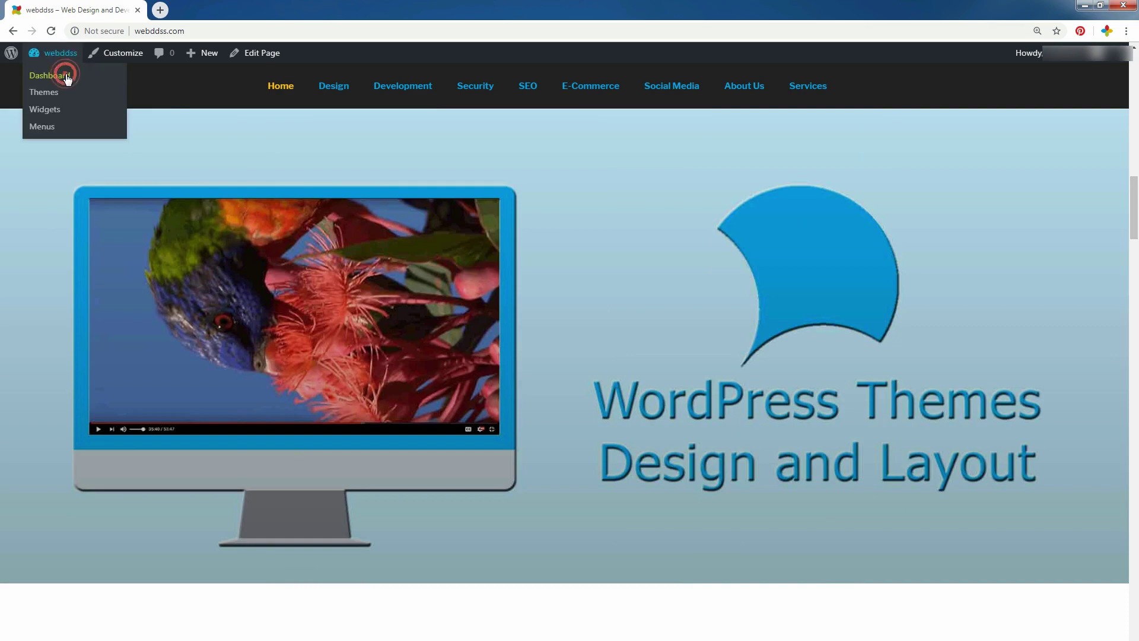